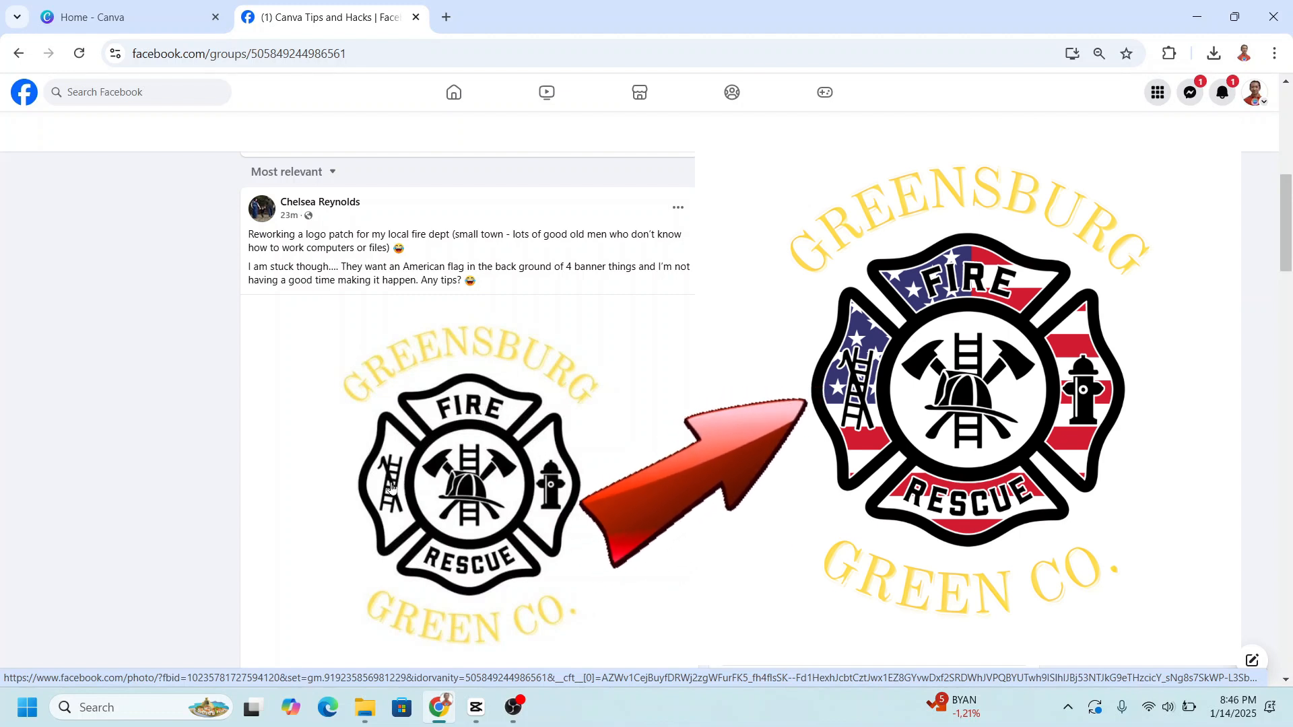
Copy the fire department logo image from the Facebook post and switch to Canva
{"action": "right_click", "coordinate": [526, 425]}
{"action": "left_click", "coordinate": [613, 308]}
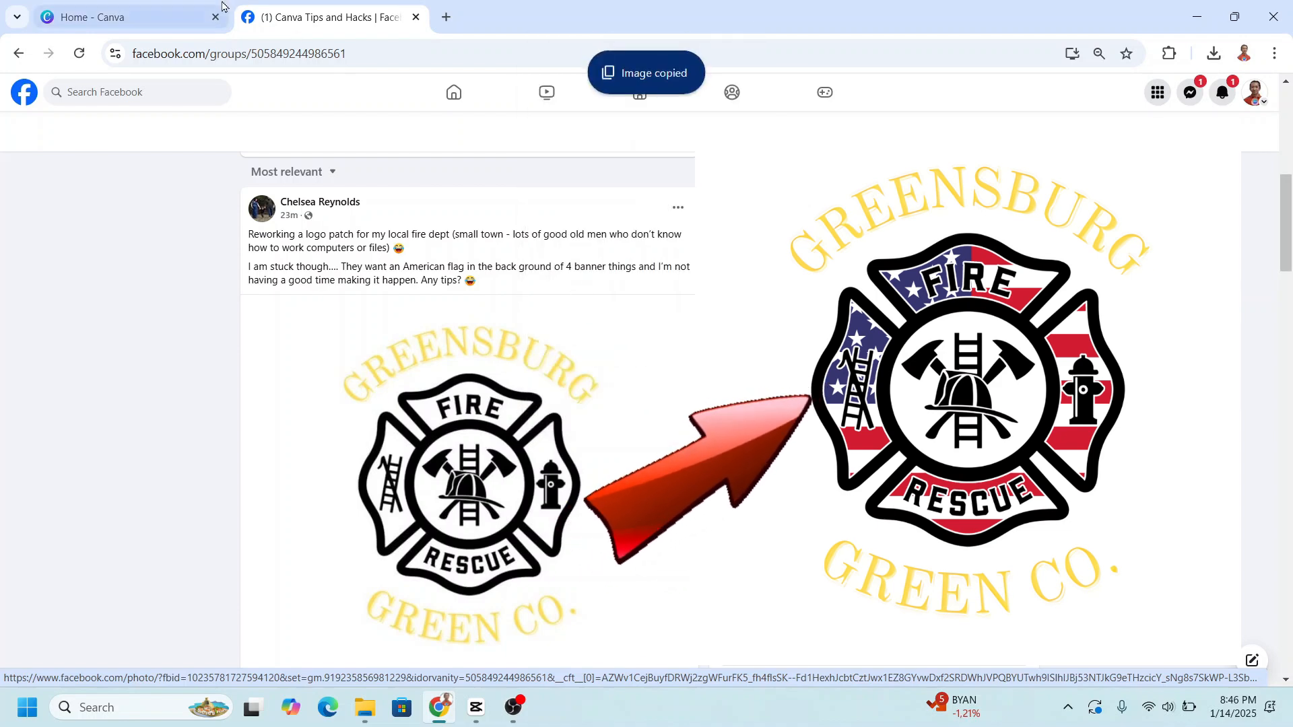
{"action": "left_click", "coordinate": [135, 17]}
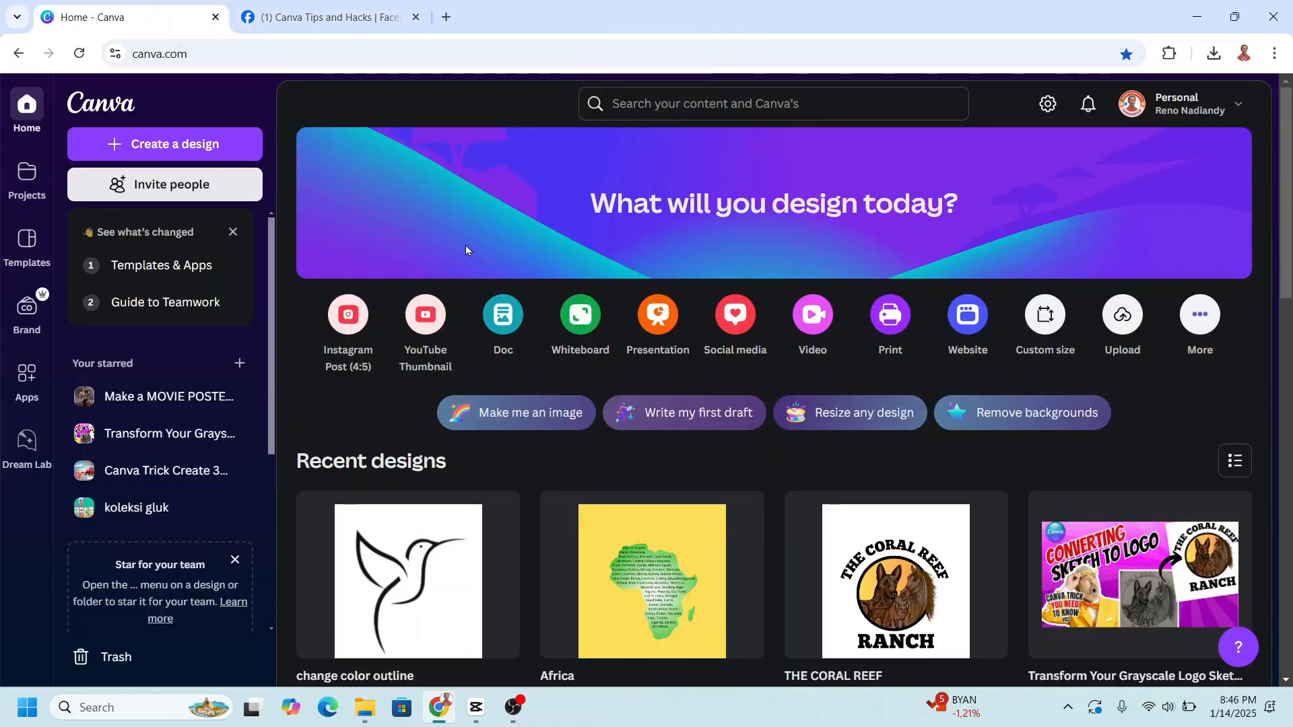
Create a blank Instagram Post (Square) design of 1080 × 1080 px and paste the copied logo onto its page
{"action": "left_click", "coordinate": [672, 104]}
{"action": "type", "text": "INTA"}
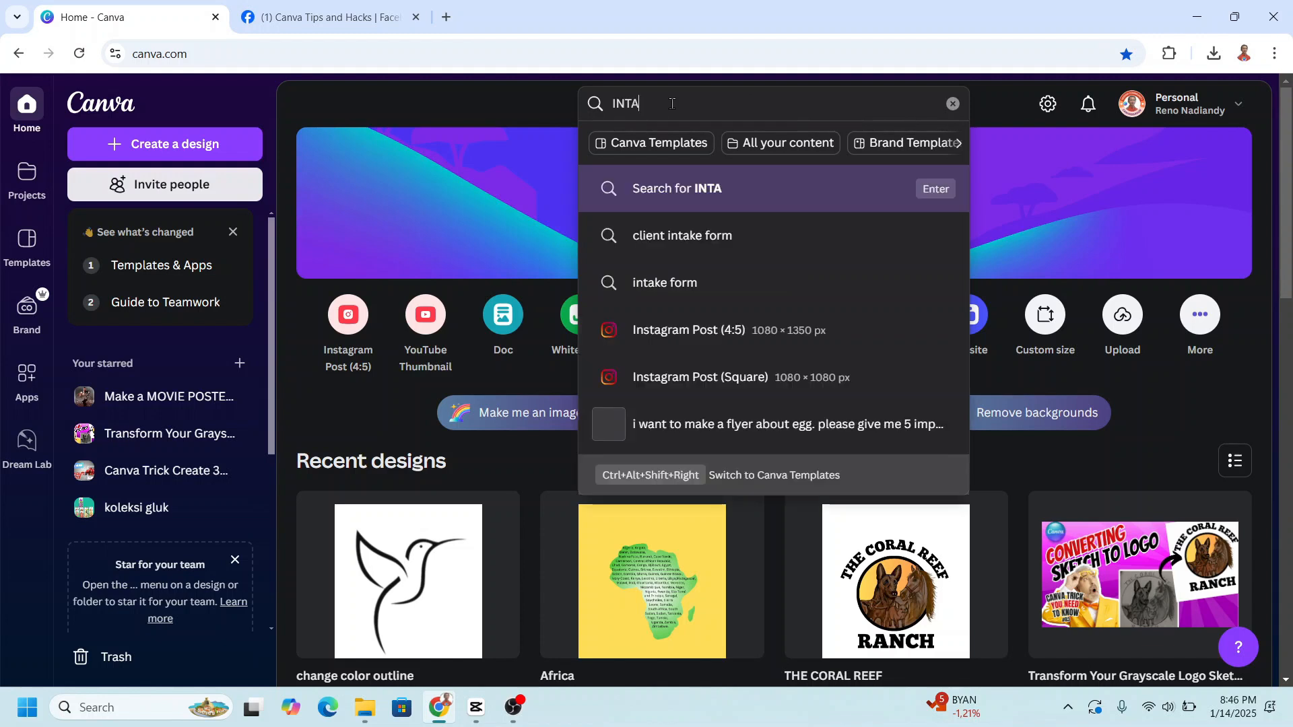
{"action": "left_click", "coordinate": [731, 370]}
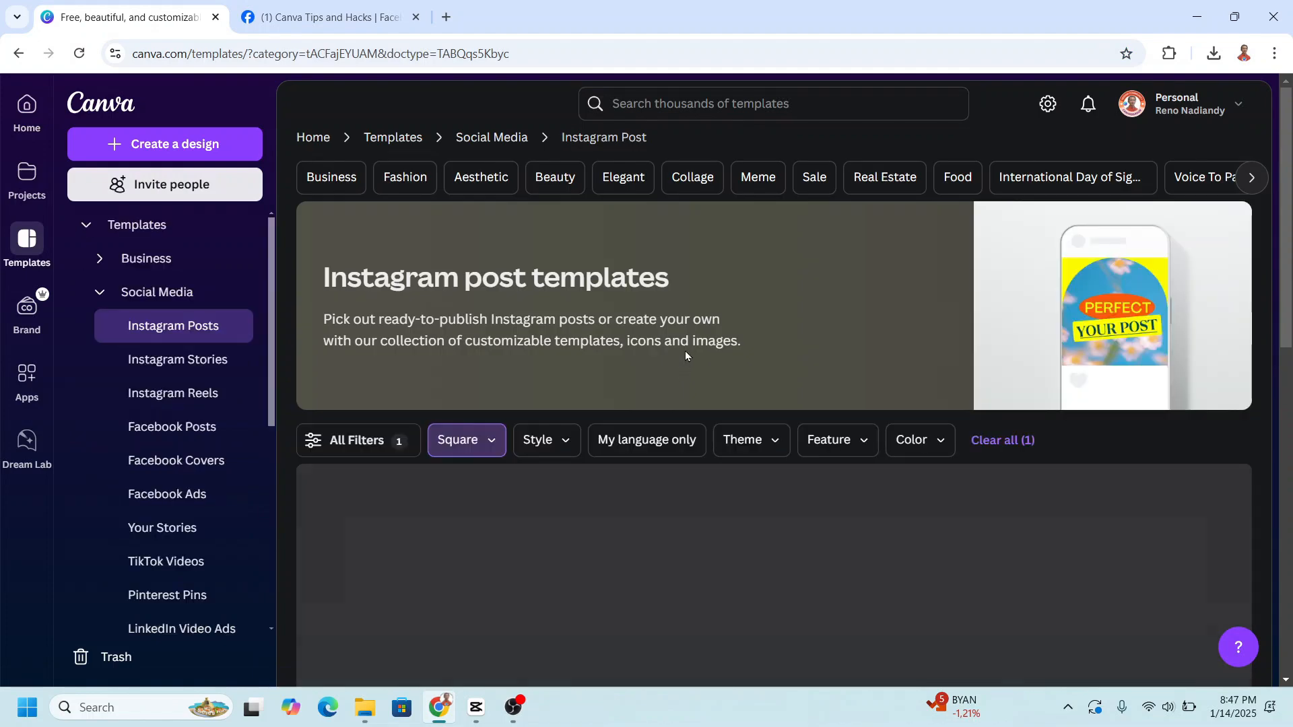
{"action": "left_click", "coordinate": [378, 572]}
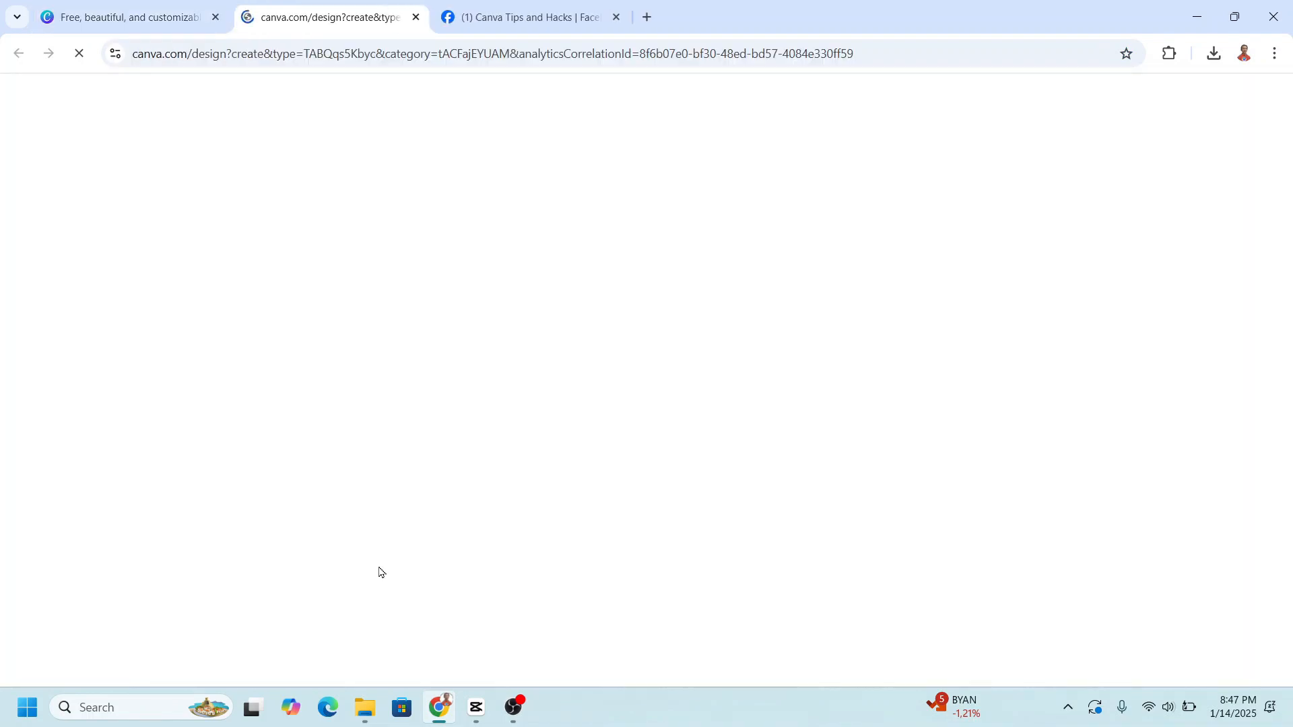
{"action": "right_click", "coordinate": [666, 345]}
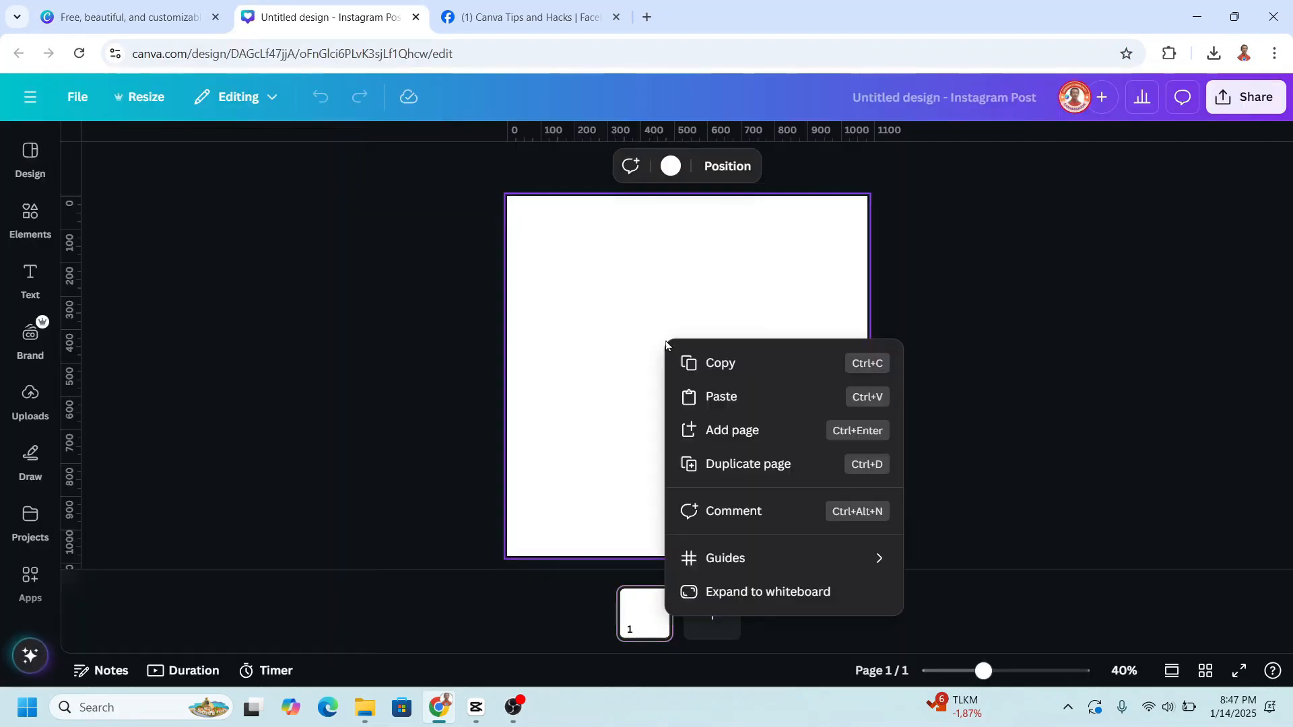
{"action": "left_click", "coordinate": [727, 402]}
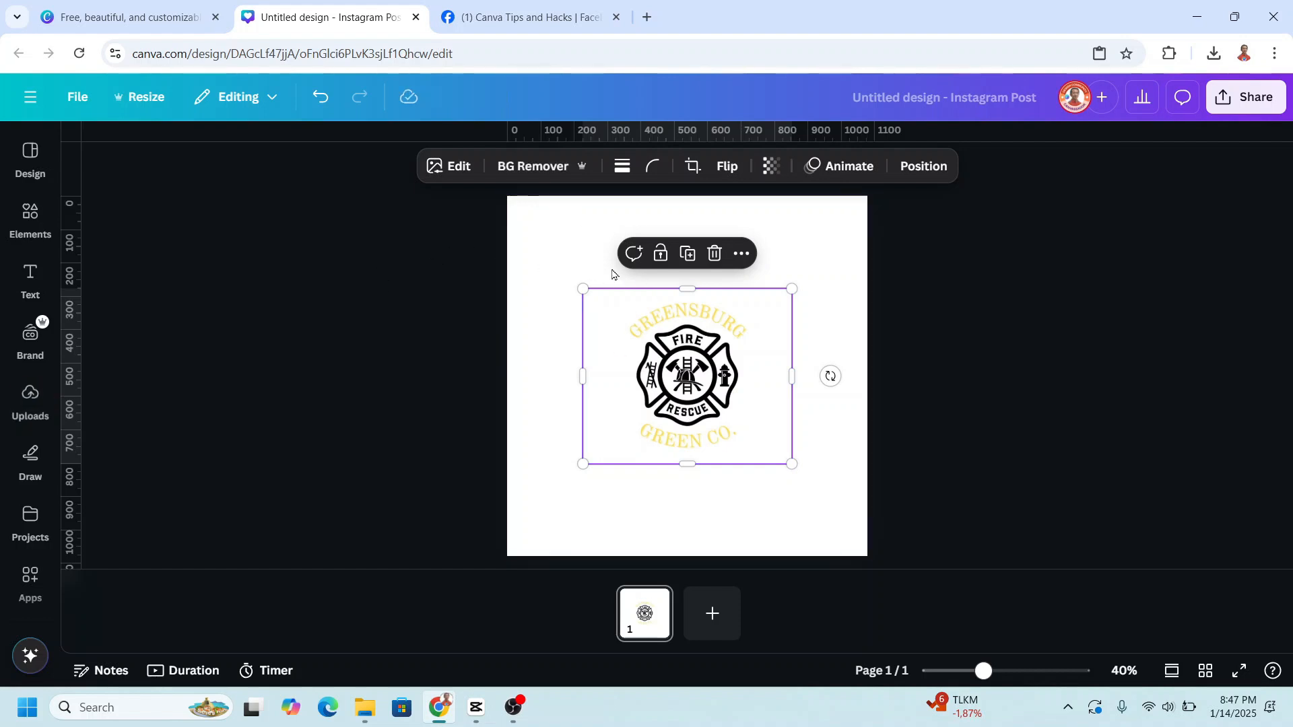
Upscale the pasted logo 16x with Image Upscaler and replace the original image with the enhanced one
{"action": "left_click", "coordinate": [454, 169]}
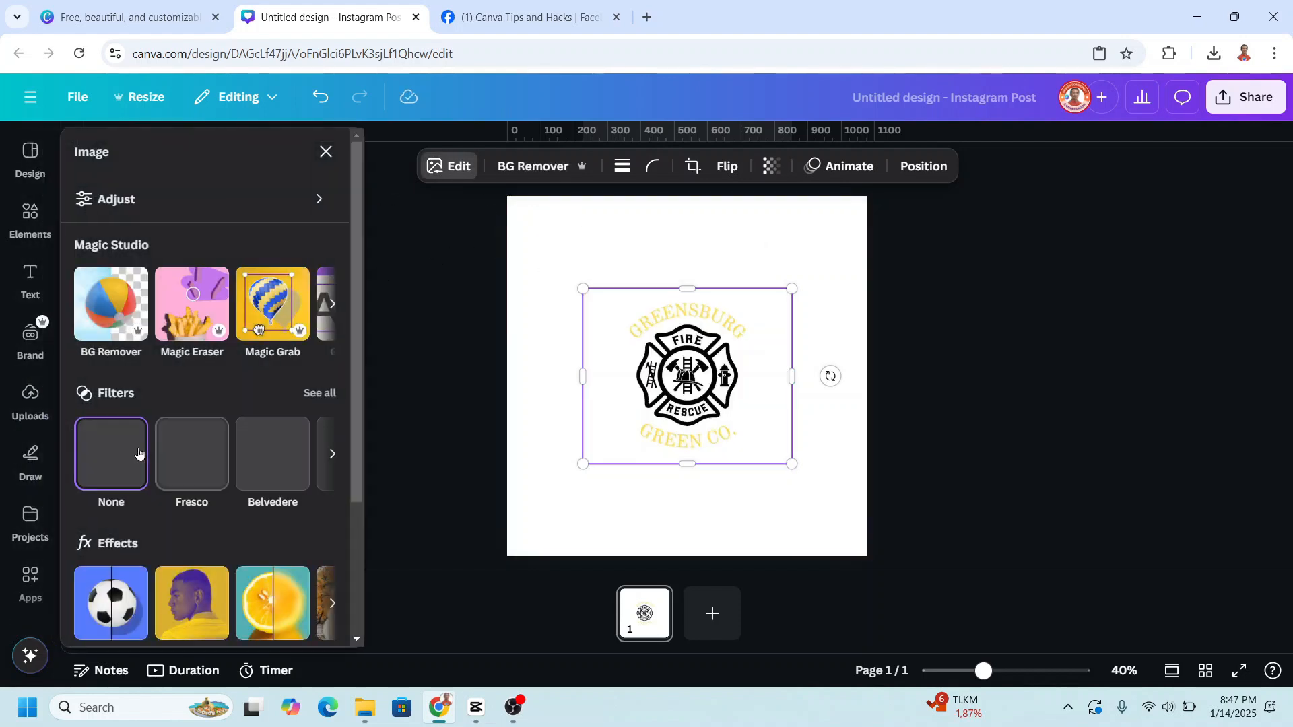
{"action": "scroll", "coordinate": [212, 564], "scroll_direction": "down", "scroll_amount": 3}
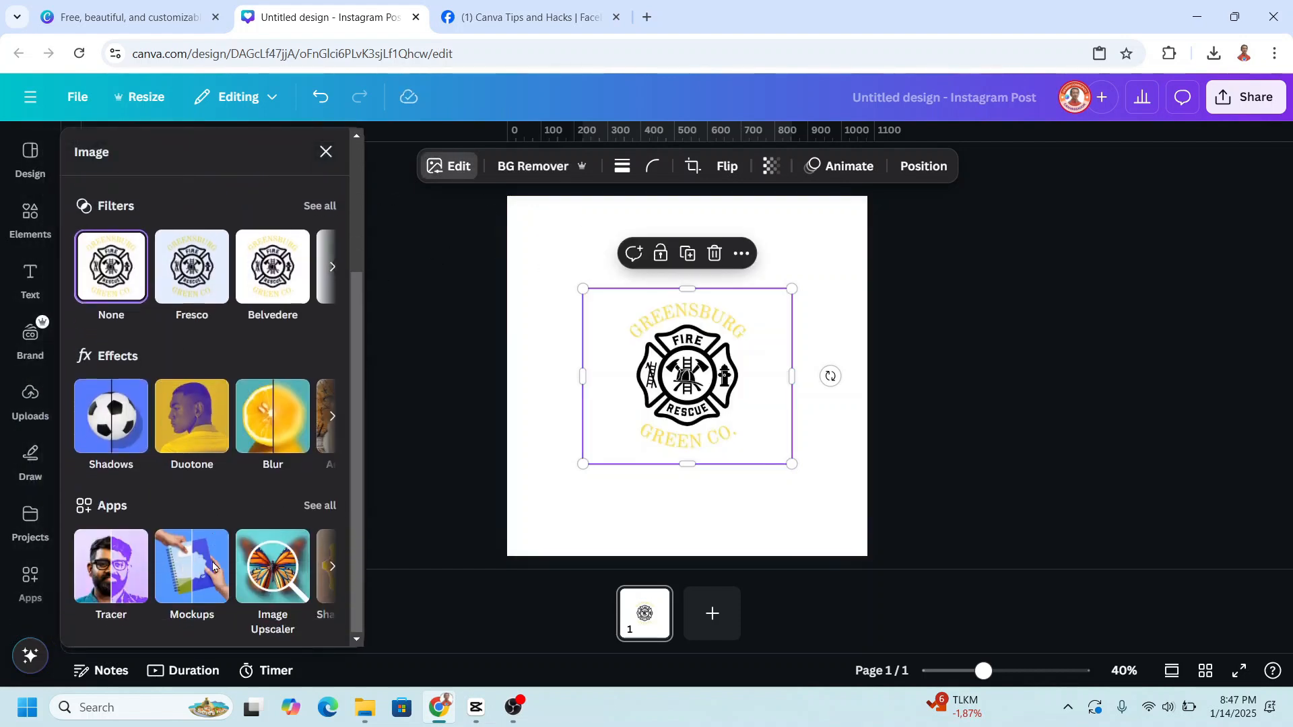
{"action": "left_click", "coordinate": [272, 575]}
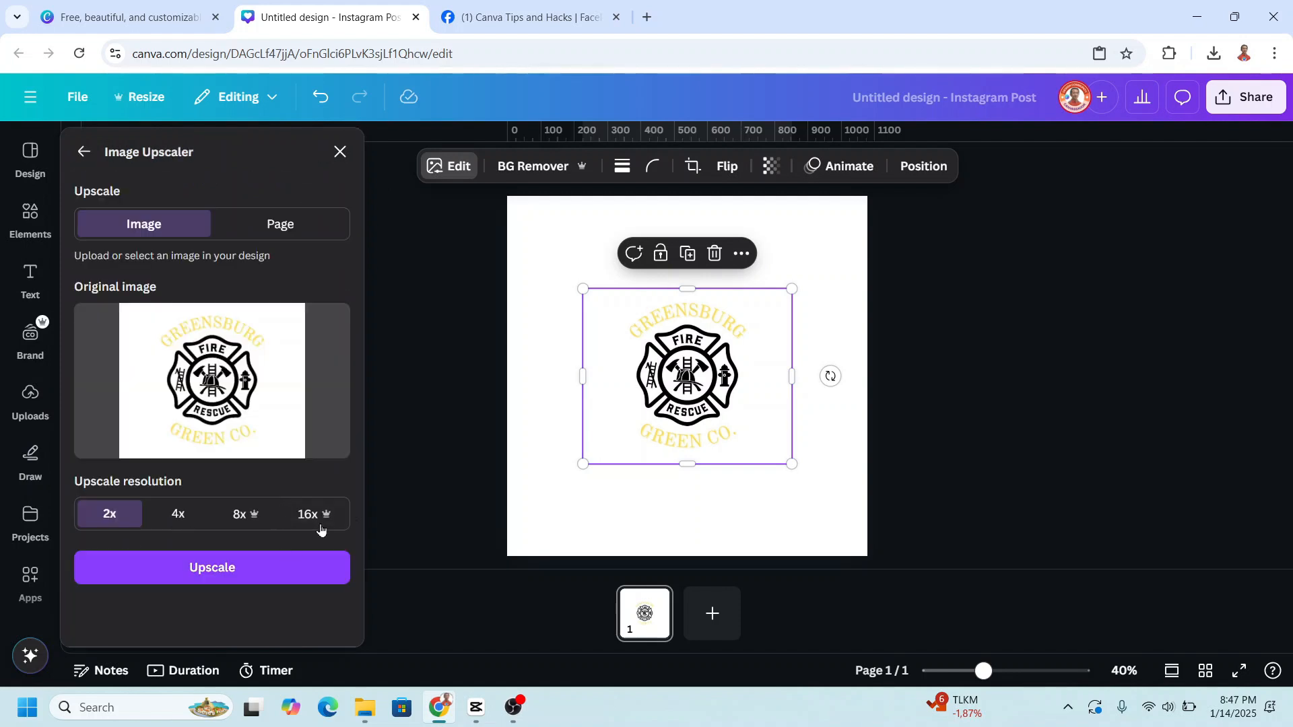
{"action": "left_click", "coordinate": [319, 521]}
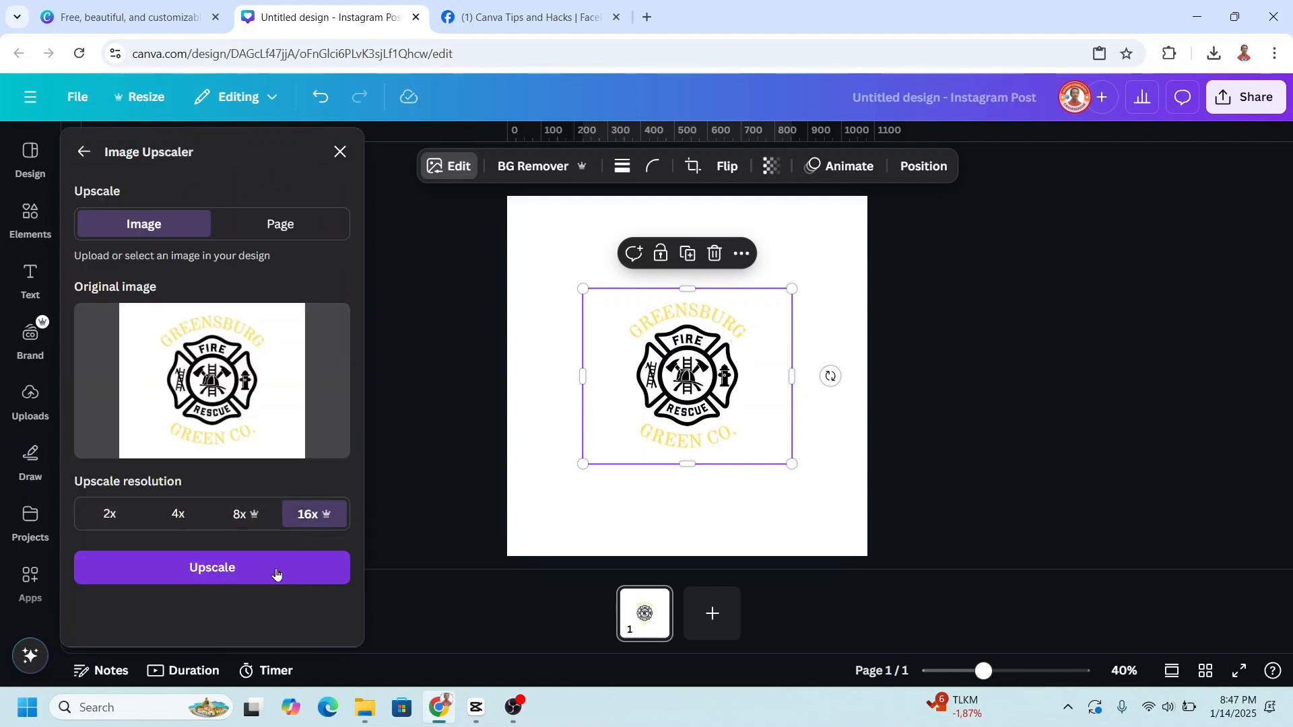
{"action": "left_click", "coordinate": [276, 573]}
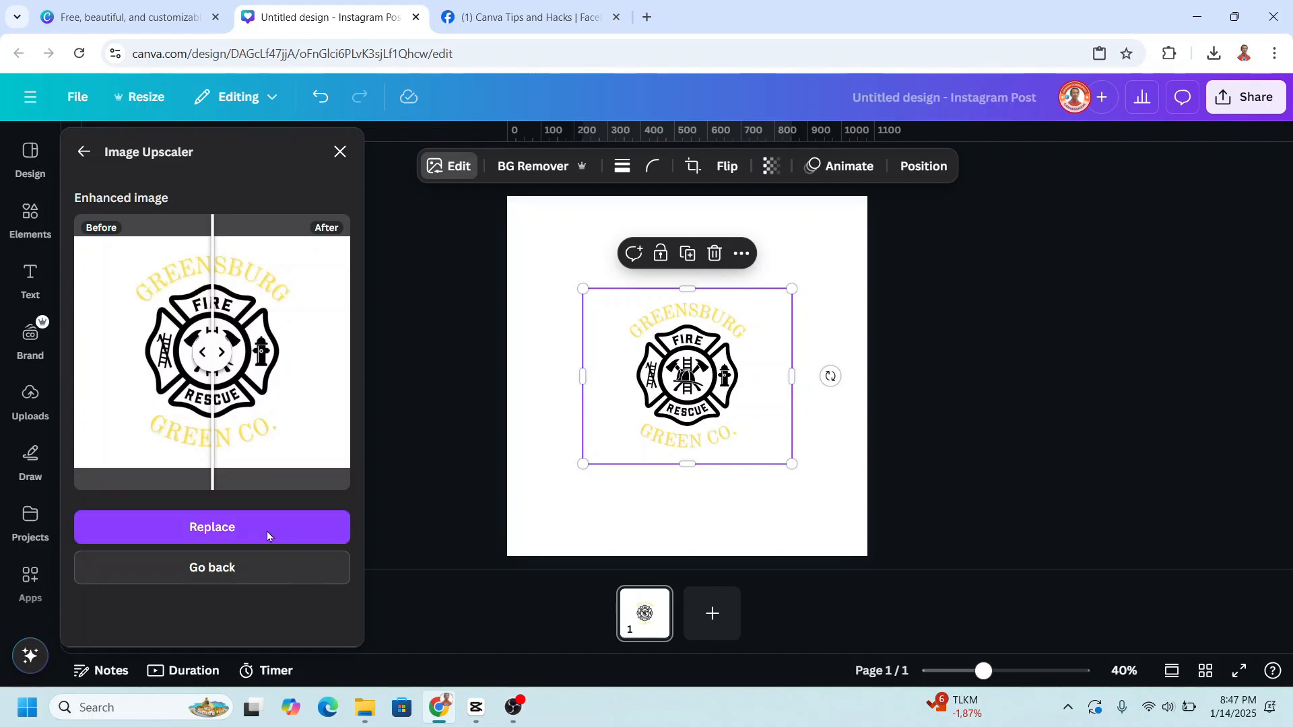
{"action": "left_click", "coordinate": [264, 536]}
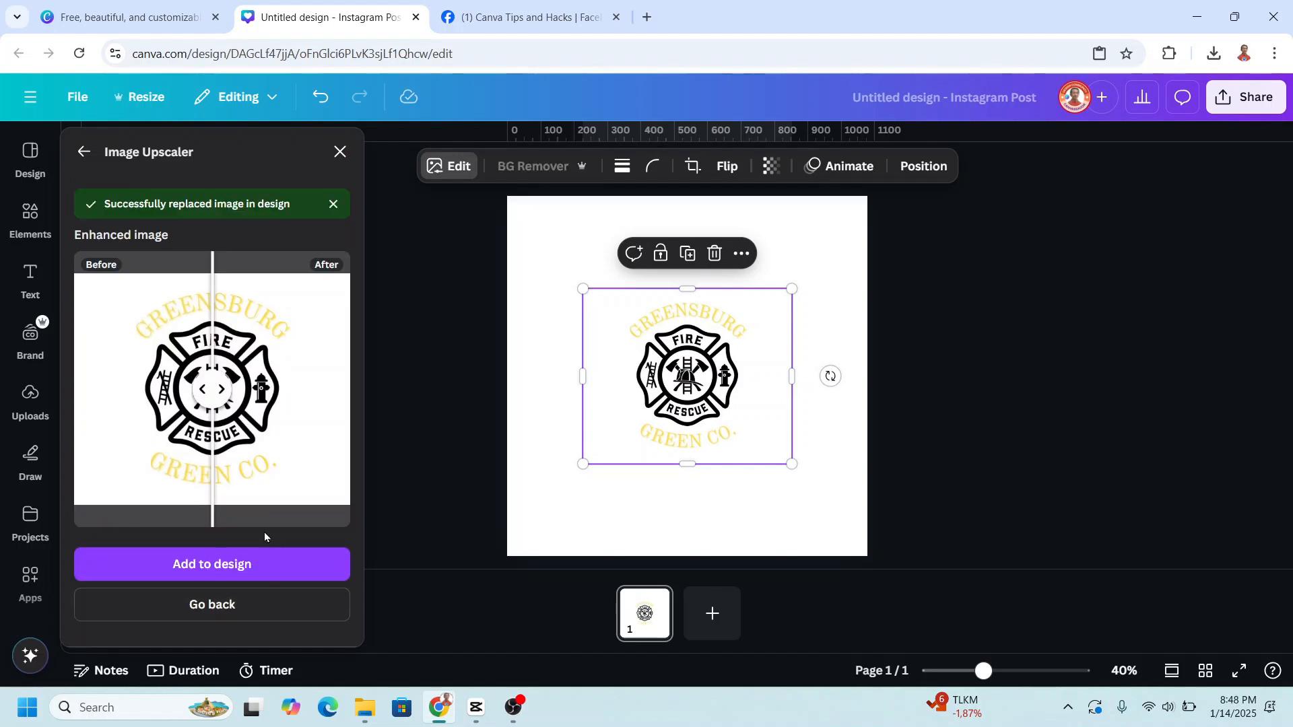
Enlarge the logo to fill the page height and download the design as a PNG
{"action": "left_click_drag", "start_coordinate": [793, 464], "coordinate": [902, 556]}
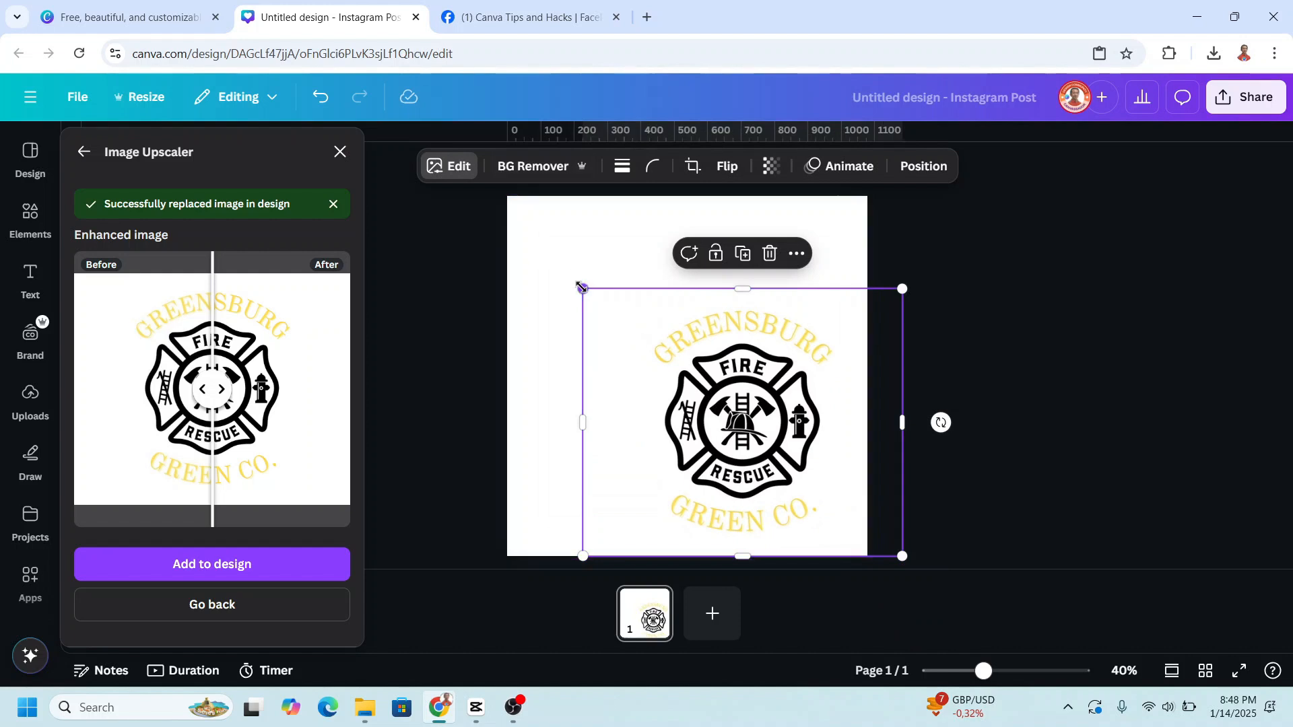
{"action": "left_click_drag", "start_coordinate": [582, 287], "coordinate": [470, 198]}
{"action": "left_click", "coordinate": [1246, 98]}
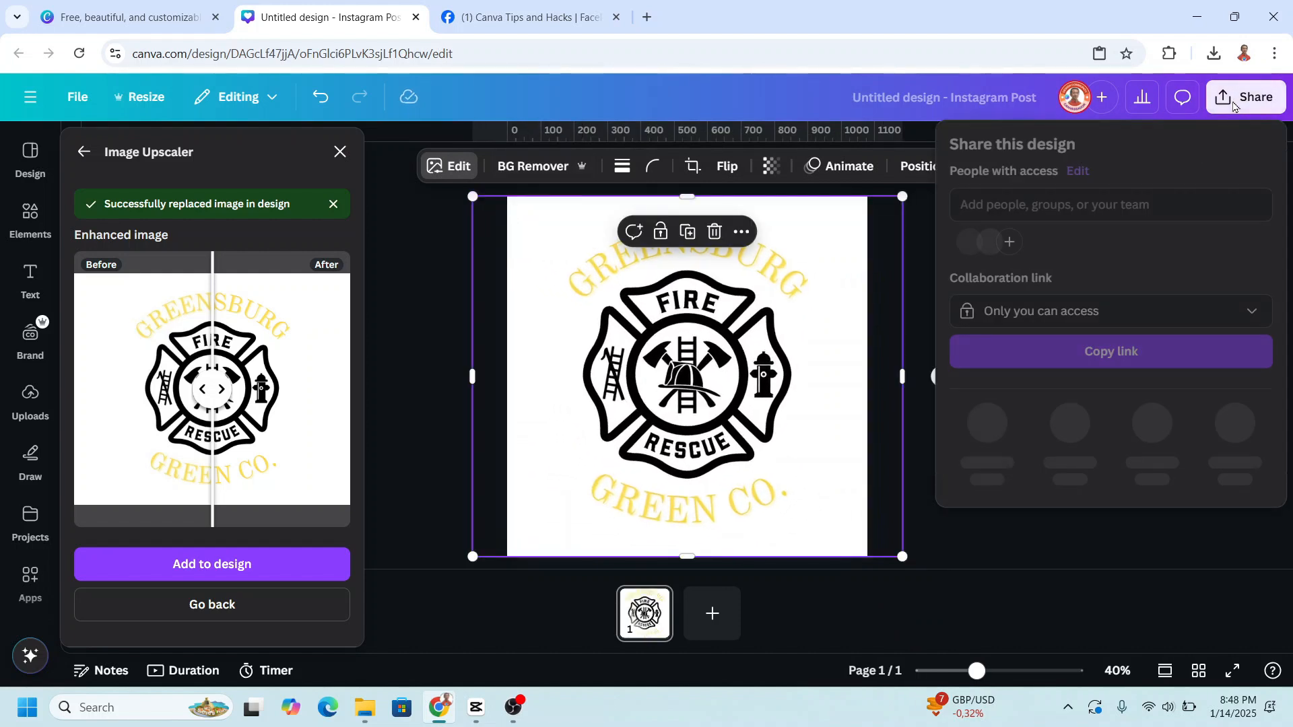
{"action": "left_click", "coordinate": [987, 431]}
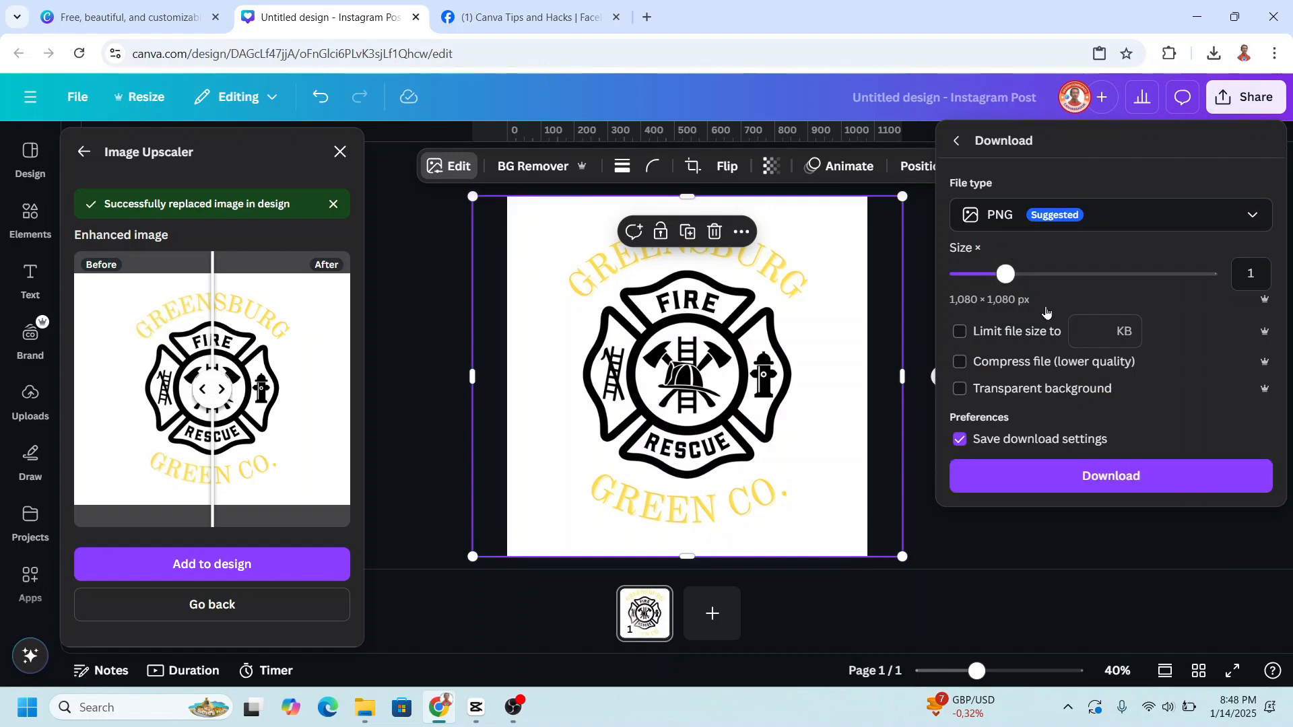
{"action": "left_click", "coordinate": [1089, 482]}
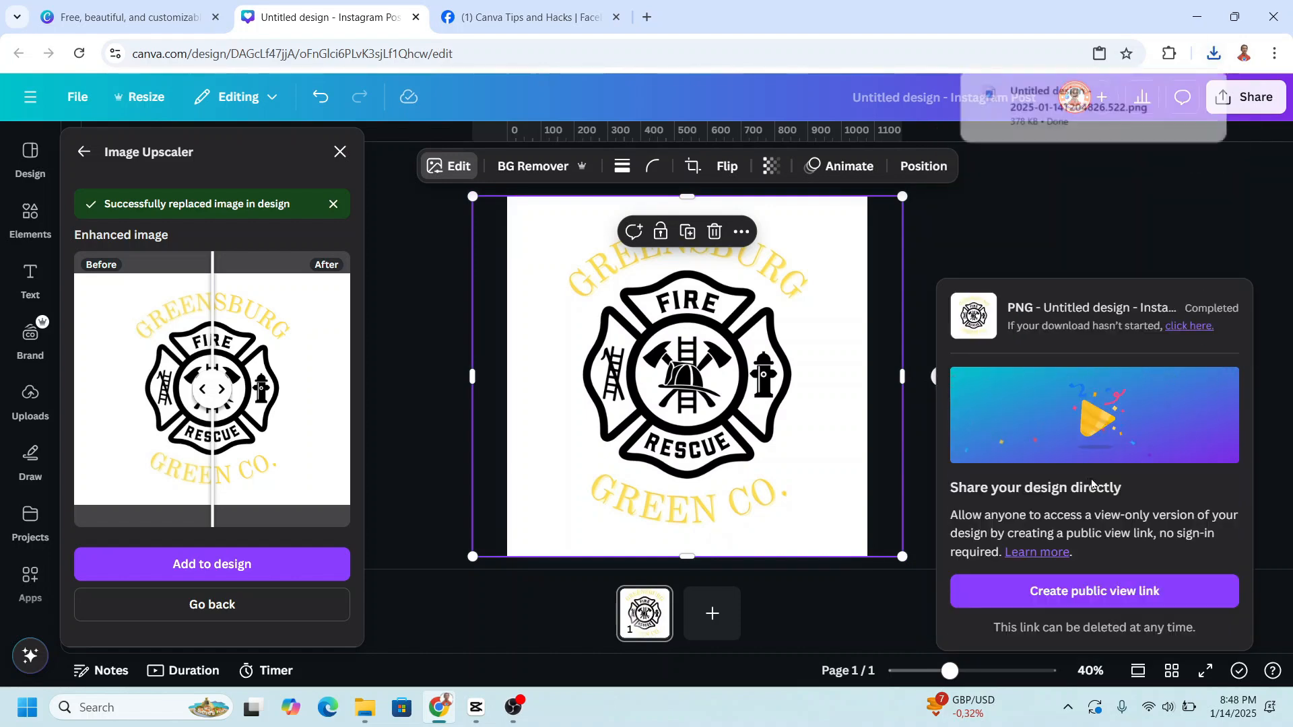
Open photopea.com in a new browser tab and load the newly downloaded logo PNG into it
{"action": "left_click", "coordinate": [647, 18]}
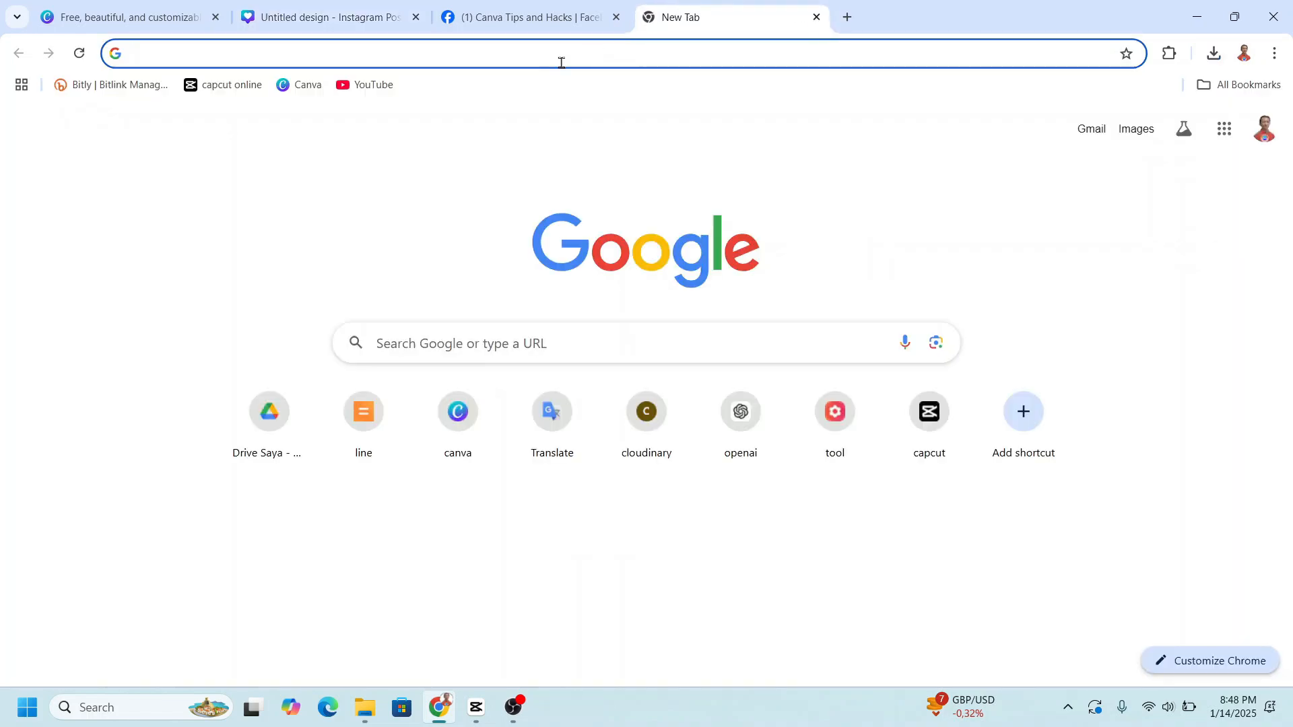
{"action": "type", "text": "PHO"}
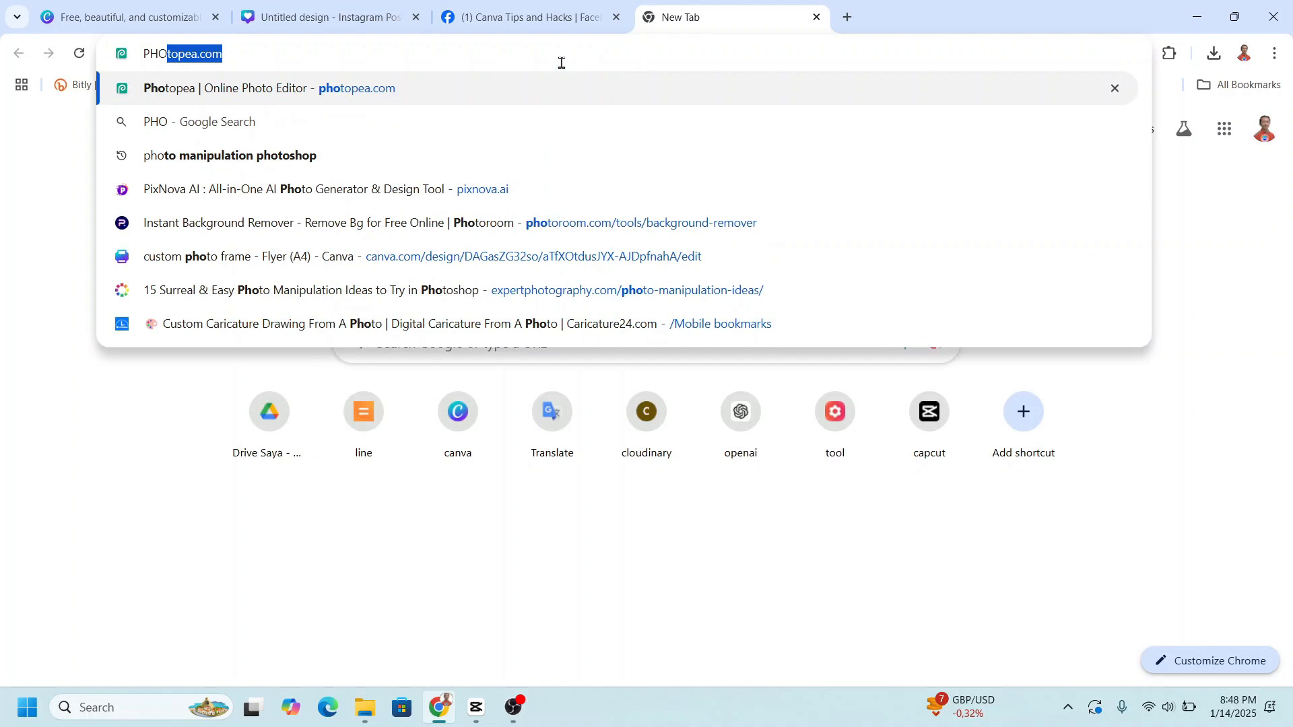
{"action": "key", "text": "Return"}
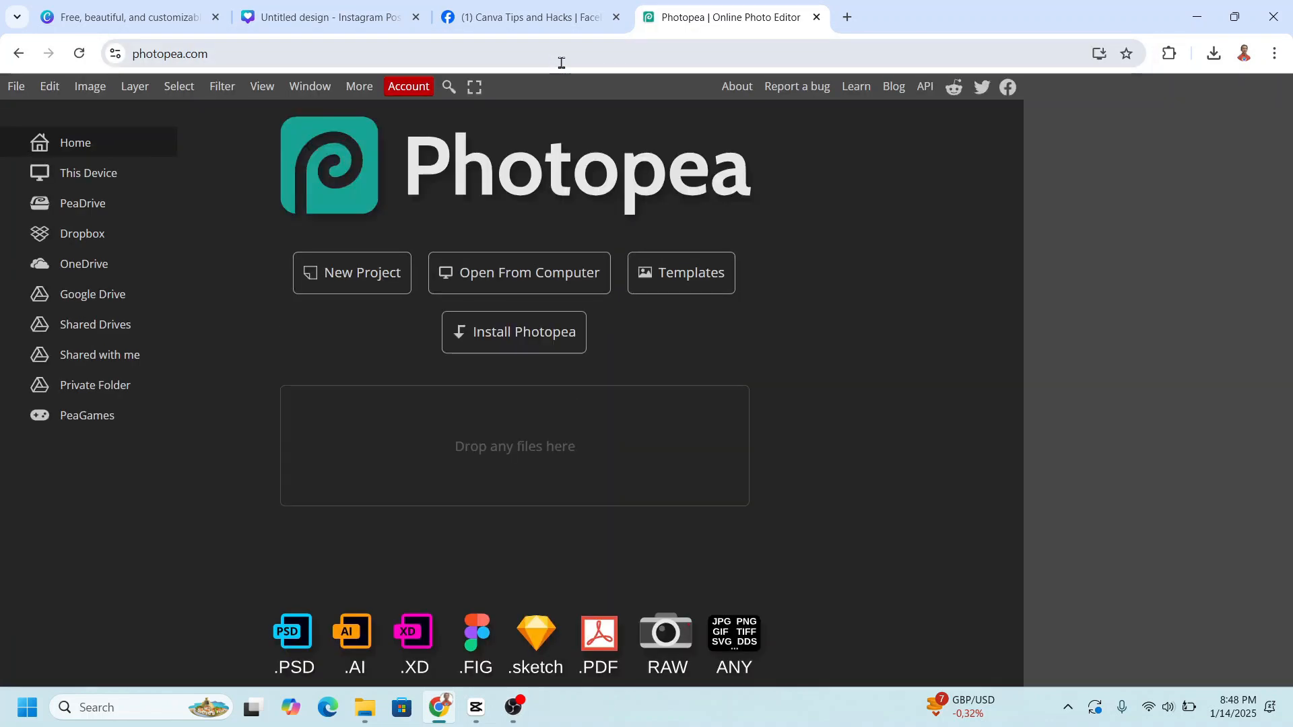
{"action": "left_click", "coordinate": [1214, 54]}
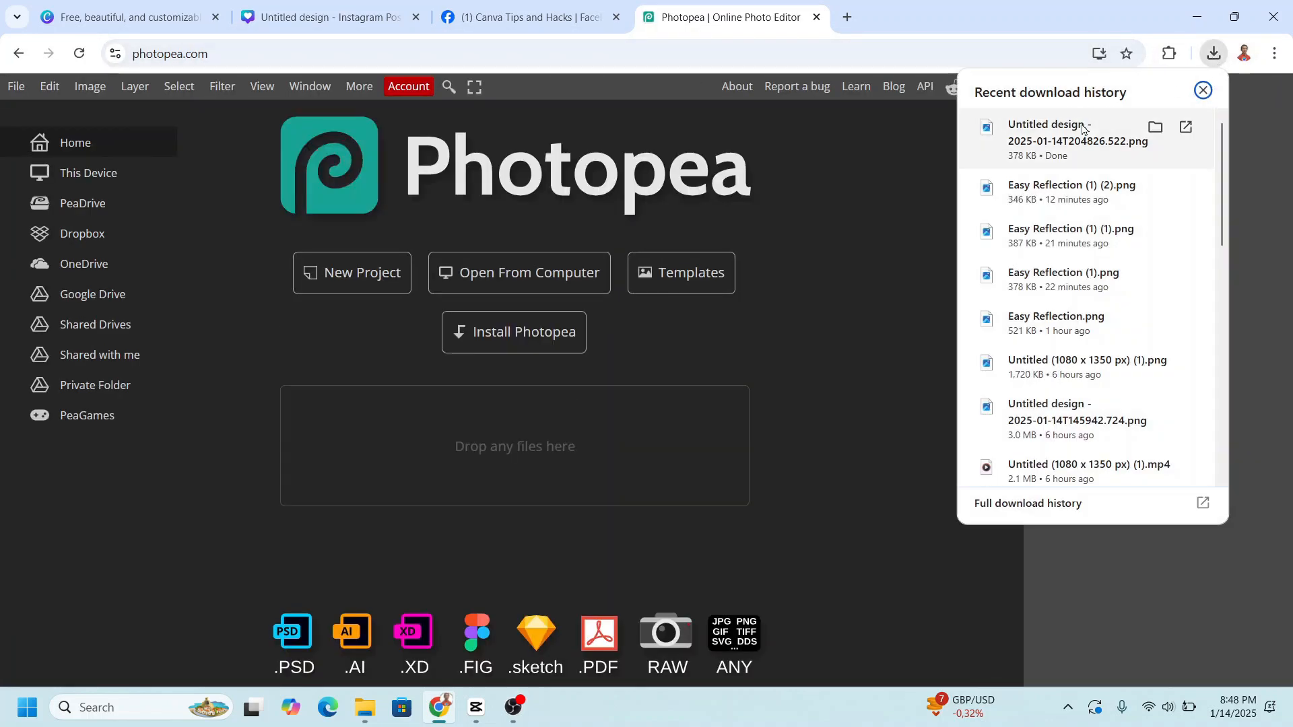
{"action": "left_click_drag", "start_coordinate": [1081, 133], "coordinate": [509, 466]}
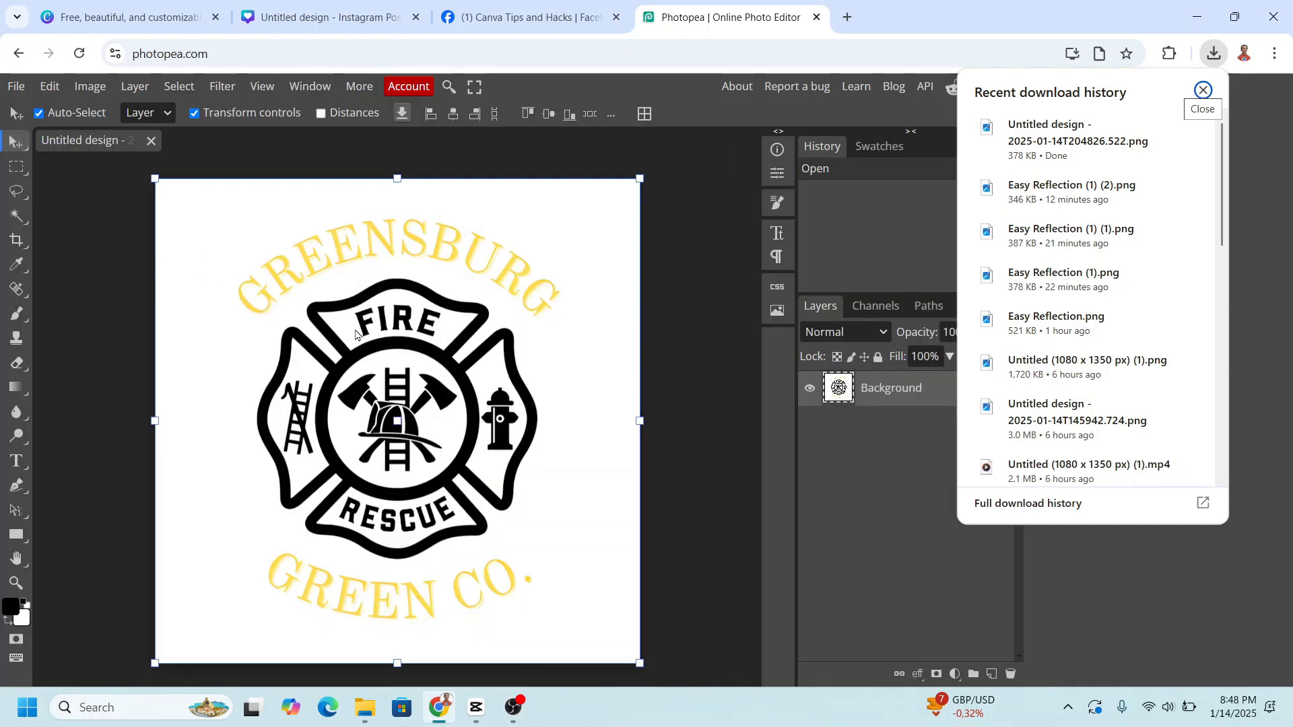
Select the white background inside each of the badge's four outer panels with the Magic Wand and delete it
{"action": "left_click", "coordinate": [14, 217]}
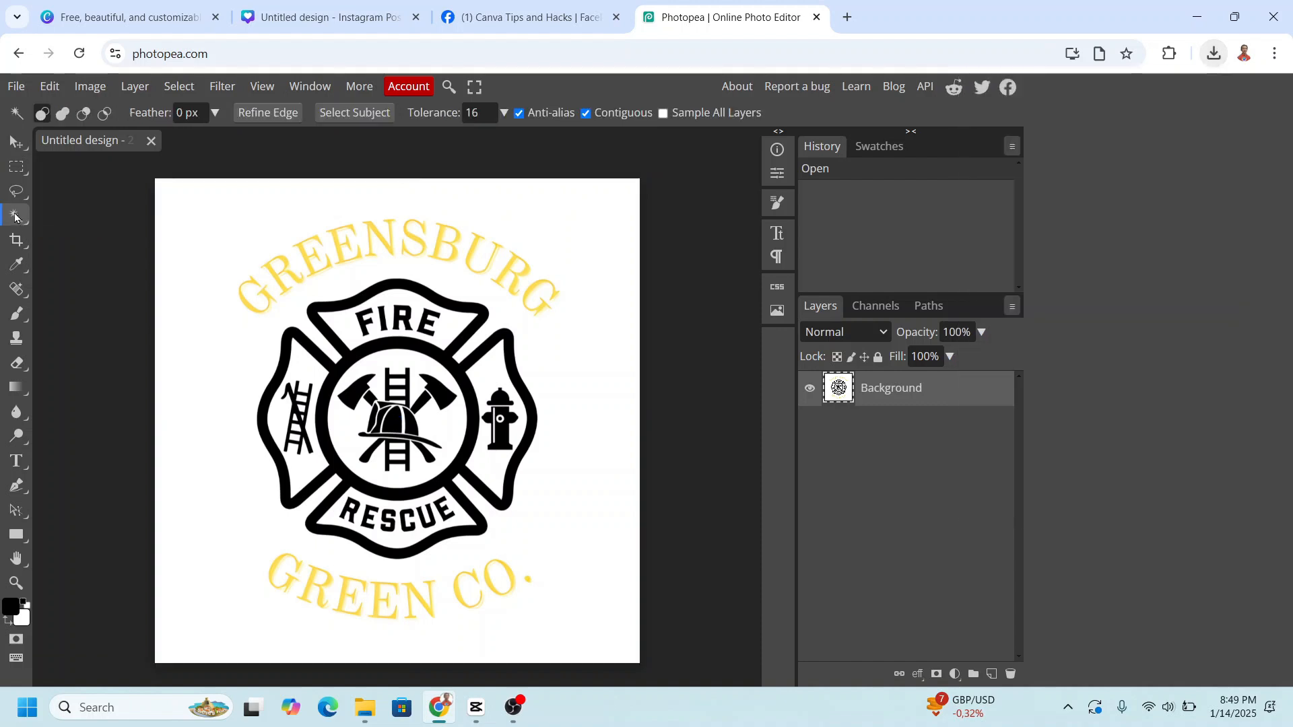
{"action": "left_click", "coordinate": [347, 332]}
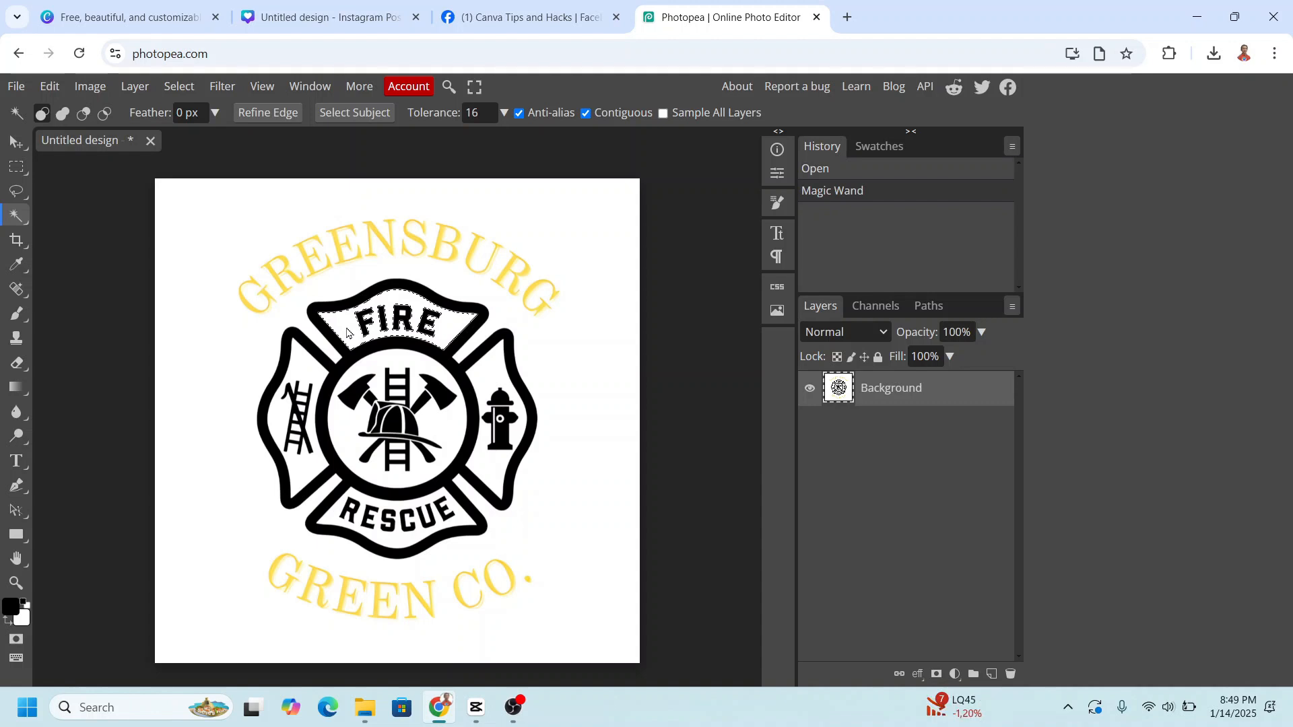
{"action": "key", "text": "Delete"}
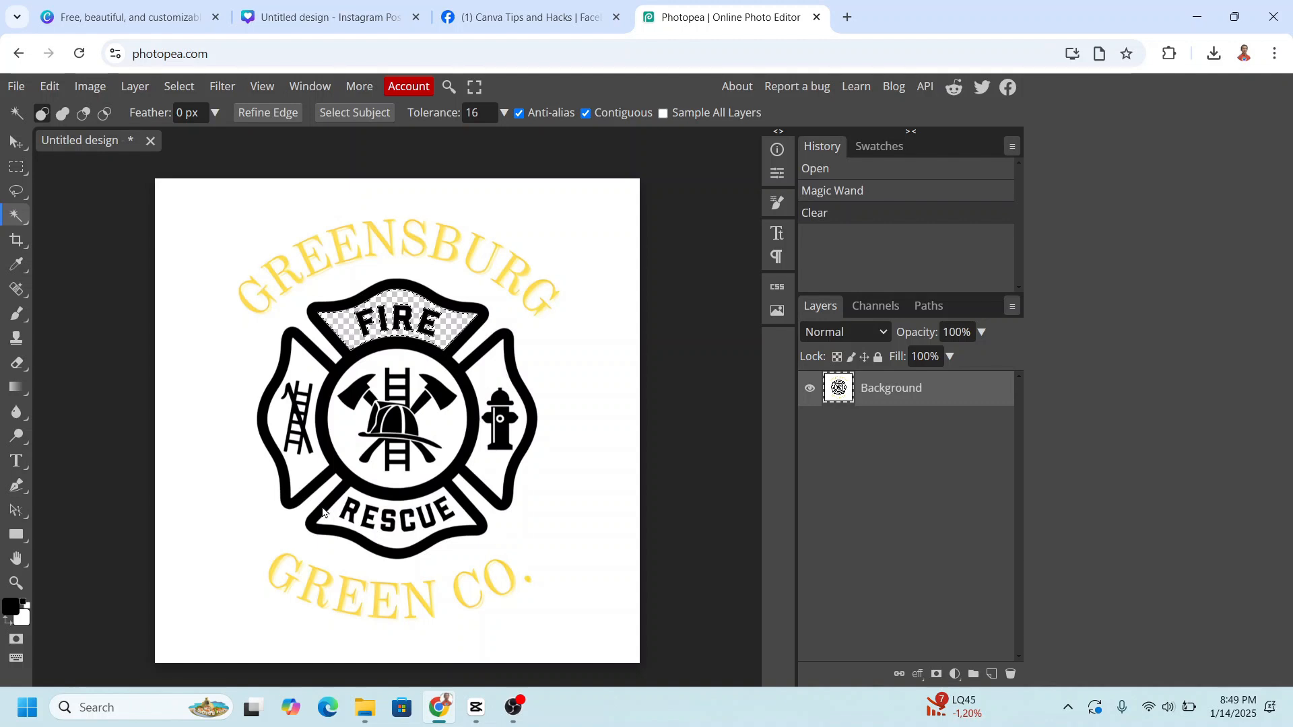
{"action": "left_click", "coordinate": [498, 383]}
{"action": "key", "text": "Delete"}
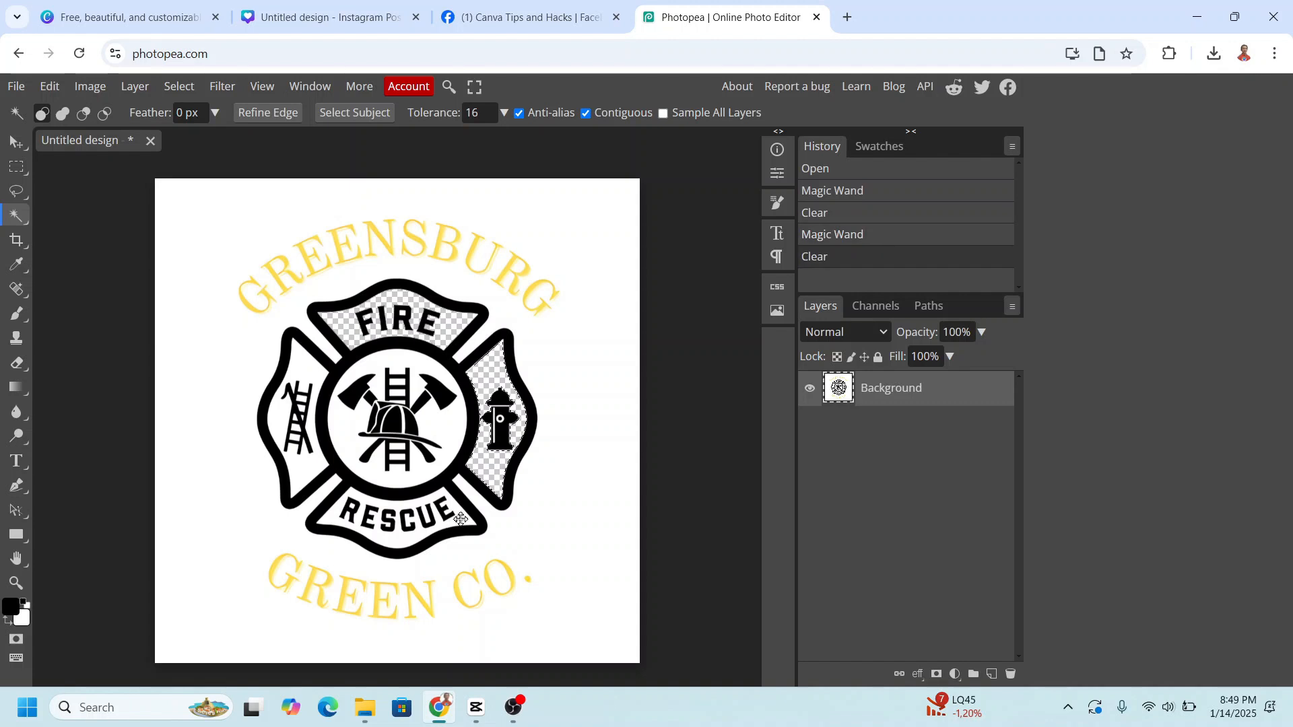
{"action": "left_click", "coordinate": [377, 539]}
{"action": "key", "text": "Delete"}
{"action": "left_click", "coordinate": [307, 474]}
{"action": "key", "text": "Delete"}
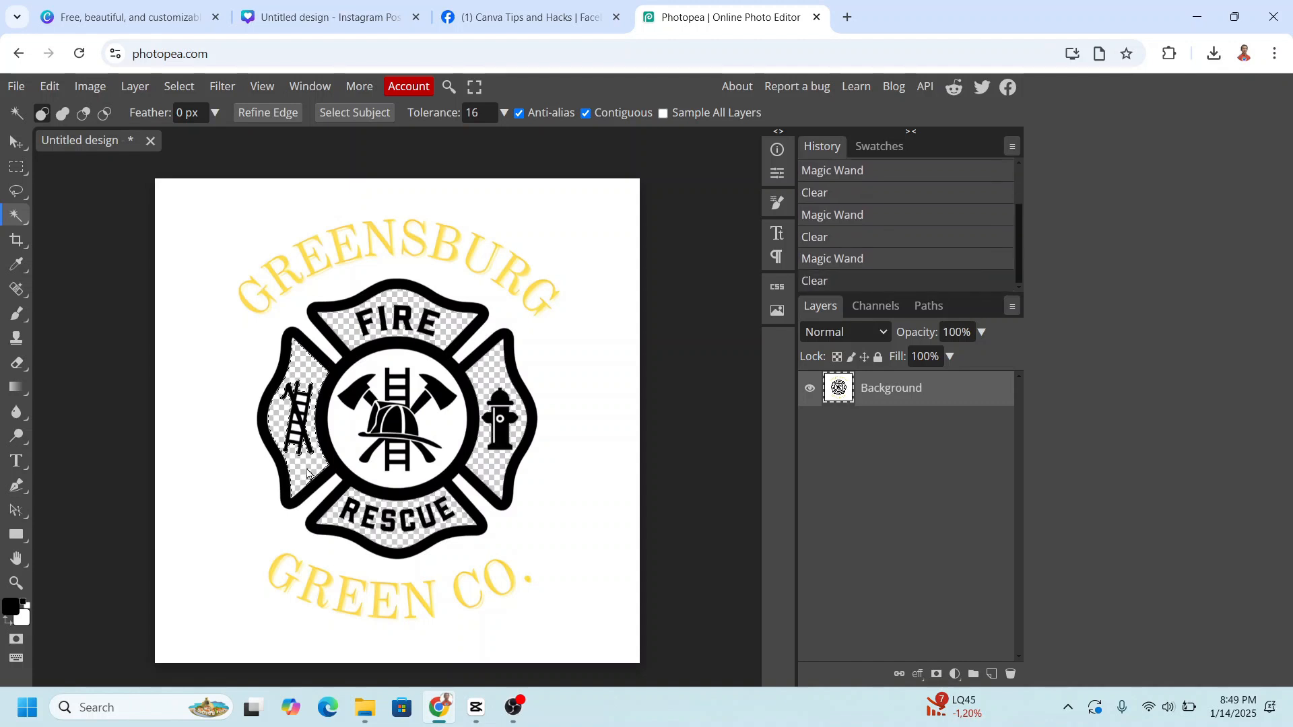
Lasso and delete the FIRE text, hydrant, RESCUE text and ladder from the four panels, leaving nothing selected
{"action": "left_click", "coordinate": [15, 193]}
{"action": "left_click", "coordinate": [456, 322]}
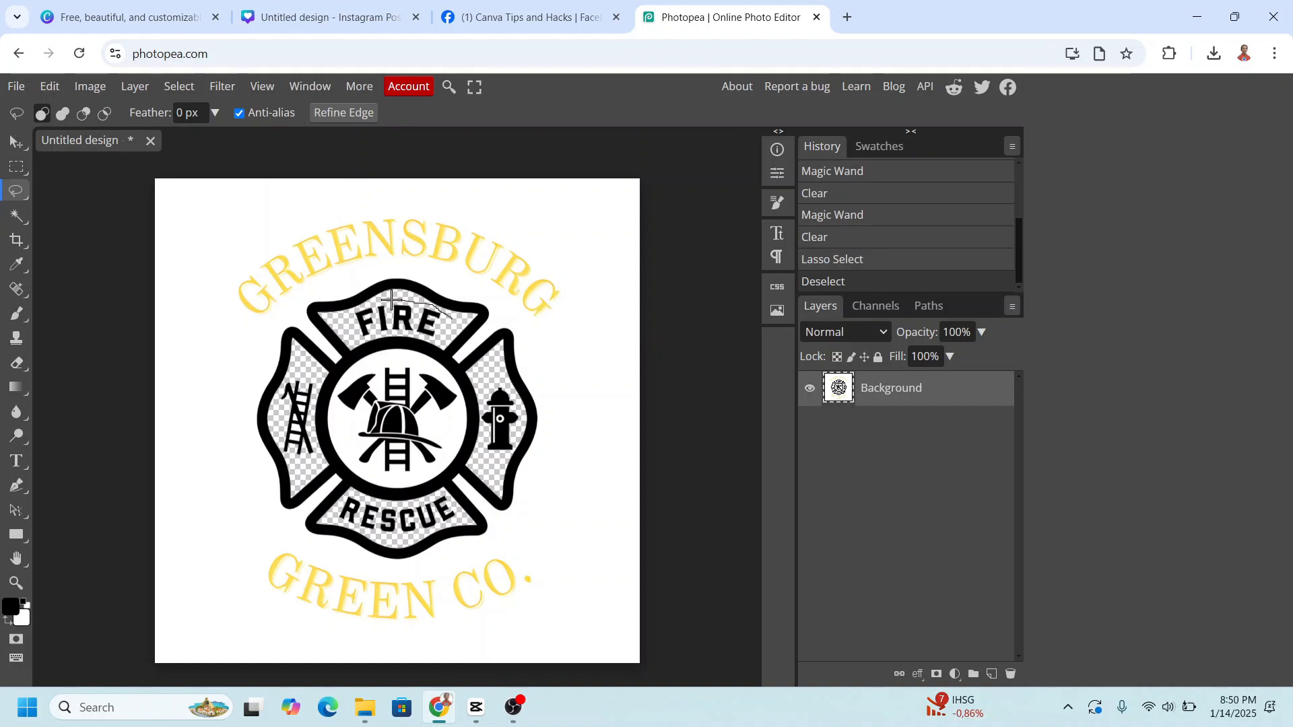
{"action": "mouse_move", "coordinate": [364, 307]}
{"action": "left_mouse_down"}
{"action": "mouse_move", "coordinate": [347, 318]}
{"action": "mouse_move", "coordinate": [356, 337]}
{"action": "mouse_move", "coordinate": [461, 334]}
{"action": "left_mouse_up"}
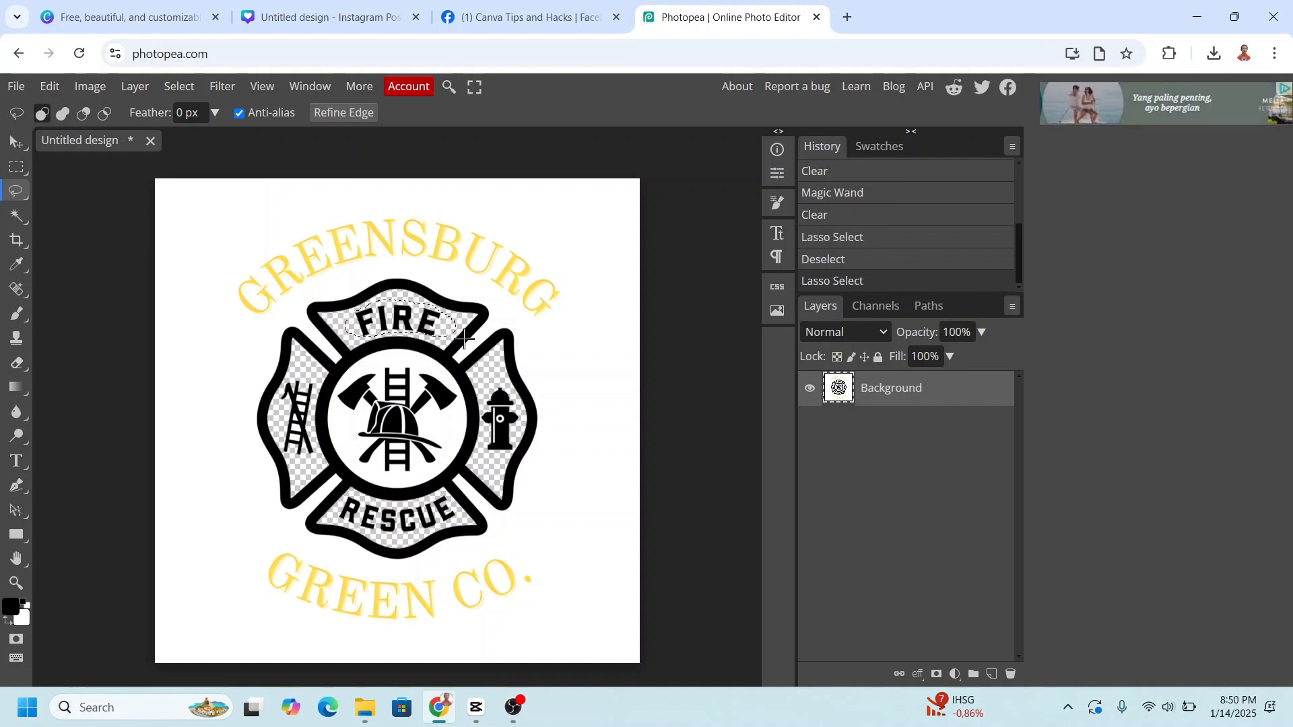
{"action": "key", "text": "Delete"}
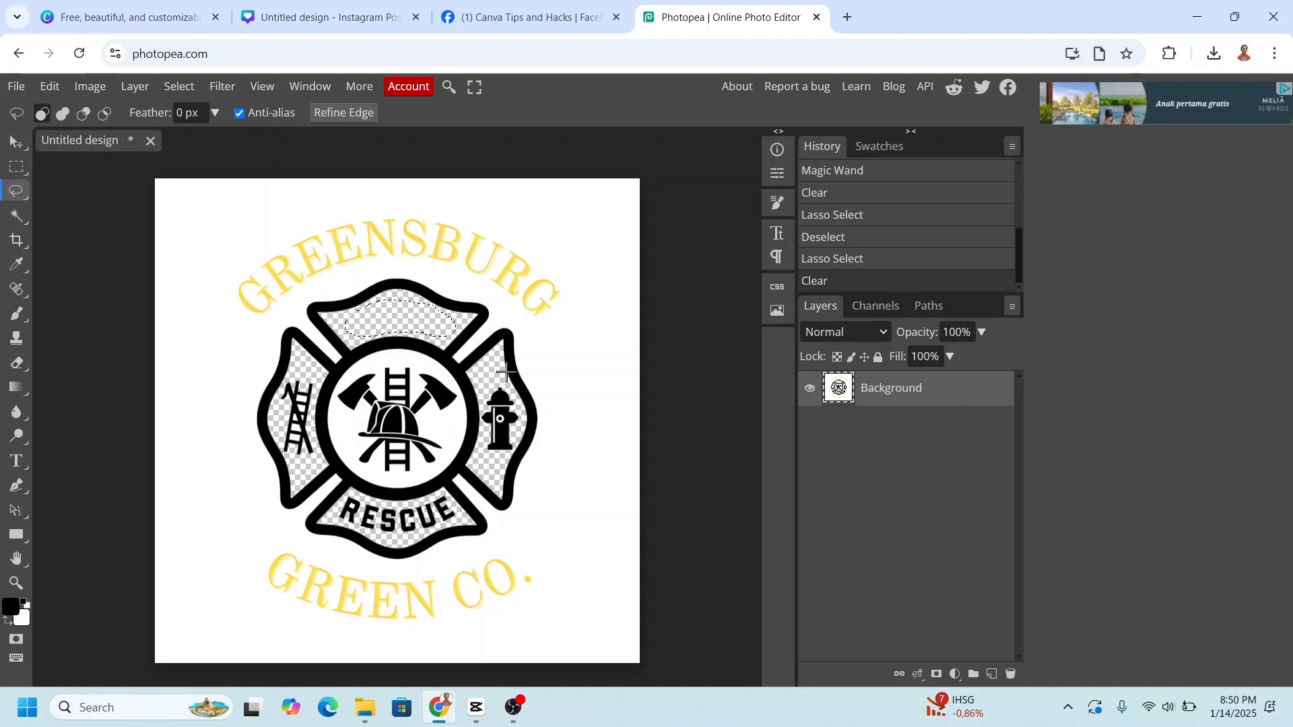
{"action": "mouse_move", "coordinate": [513, 391]}
{"action": "left_mouse_down"}
{"action": "mouse_move", "coordinate": [520, 418]}
{"action": "mouse_move", "coordinate": [512, 389]}
{"action": "left_mouse_up"}
{"action": "key", "text": "Delete"}
{"action": "left_click_drag", "start_coordinate": [387, 500], "coordinate": [383, 502]}
{"action": "key", "text": "Delete"}
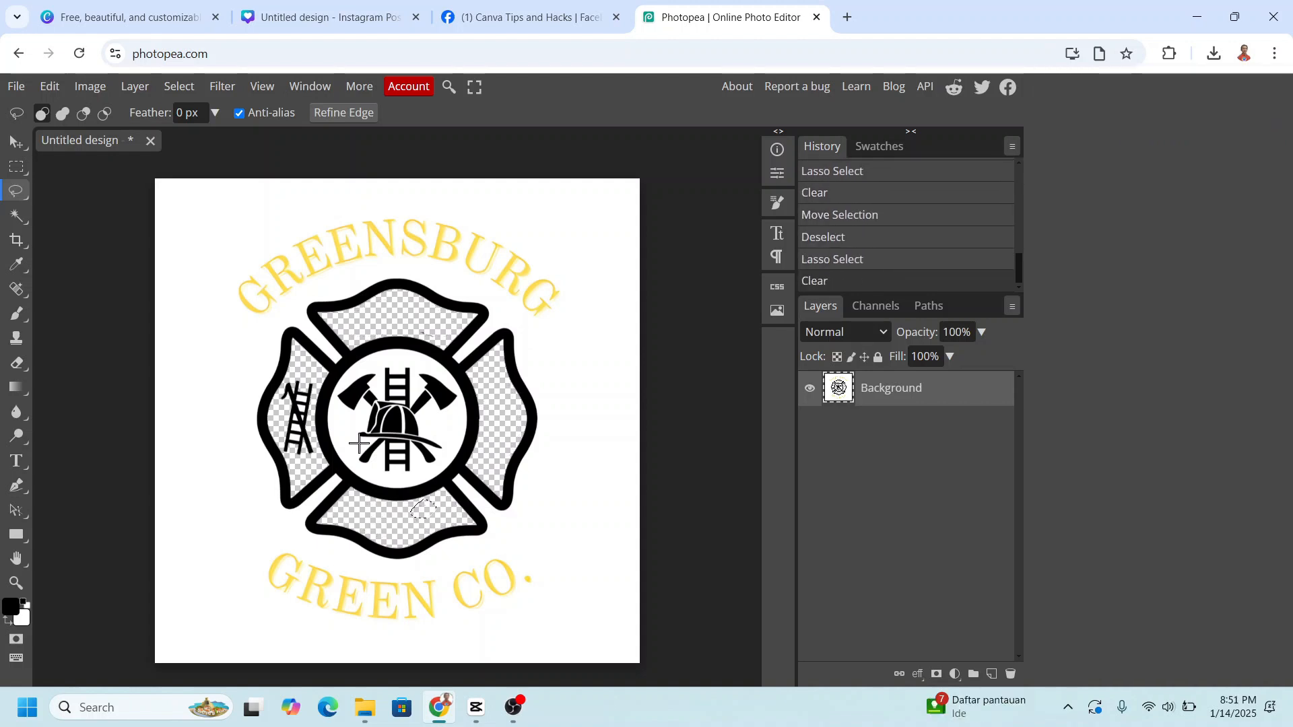
{"action": "left_click_drag", "start_coordinate": [316, 383], "coordinate": [311, 375]}
{"action": "key", "text": "Delete"}
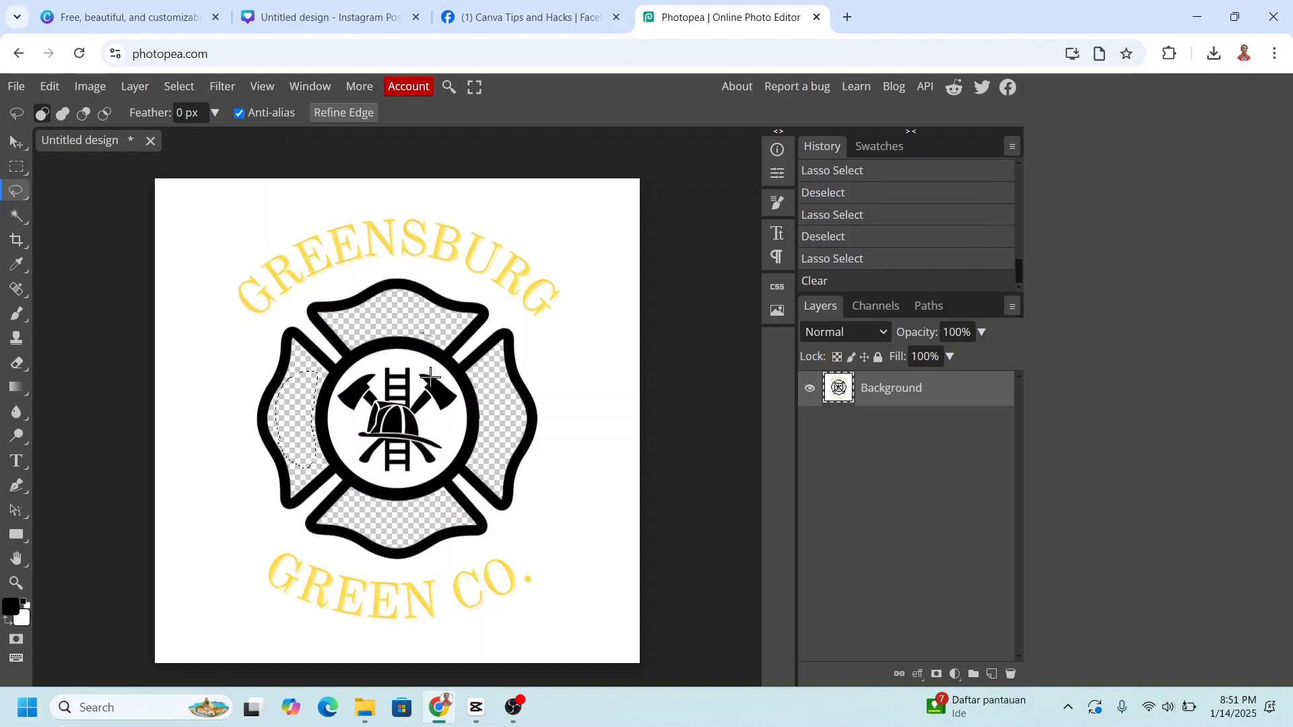
{"action": "left_click", "coordinate": [248, 357]}
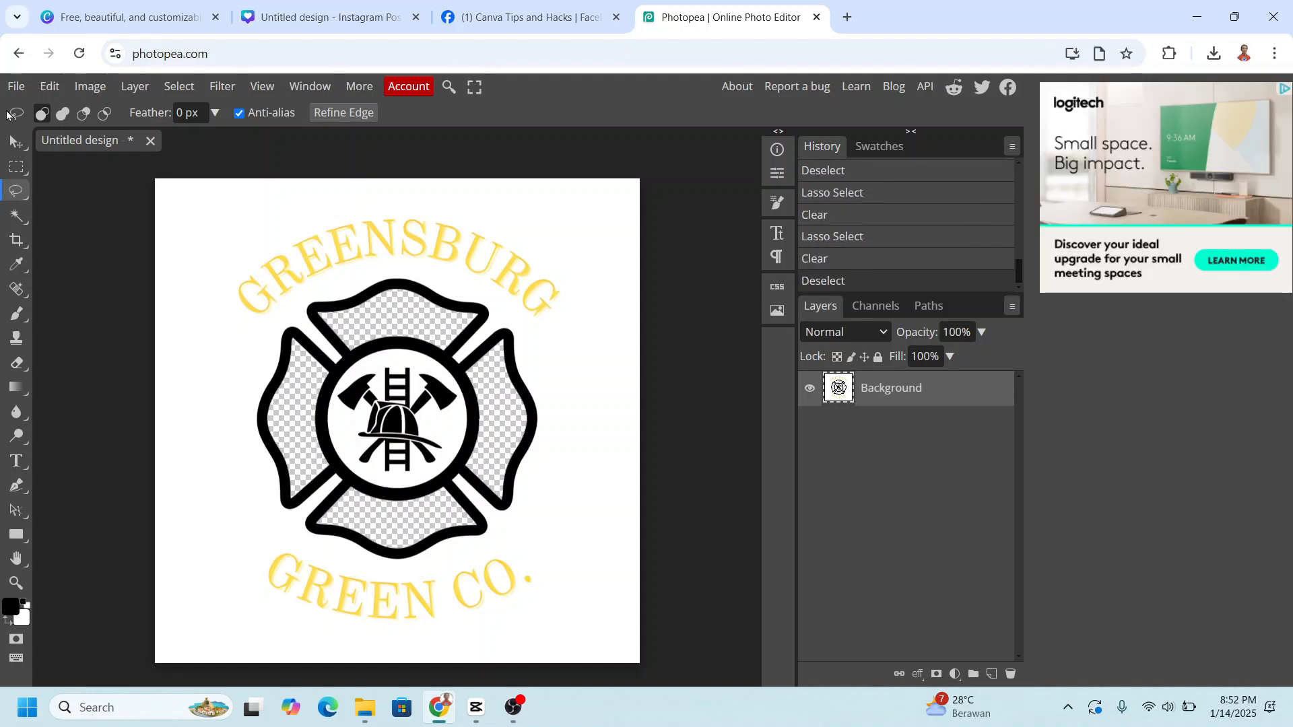
Export the edited logo with its four transparent panels as a PNG at 1080 × 1080 px and 100% quality
{"action": "left_click", "coordinate": [15, 86]}
{"action": "mouse_move", "coordinate": [79, 337]}
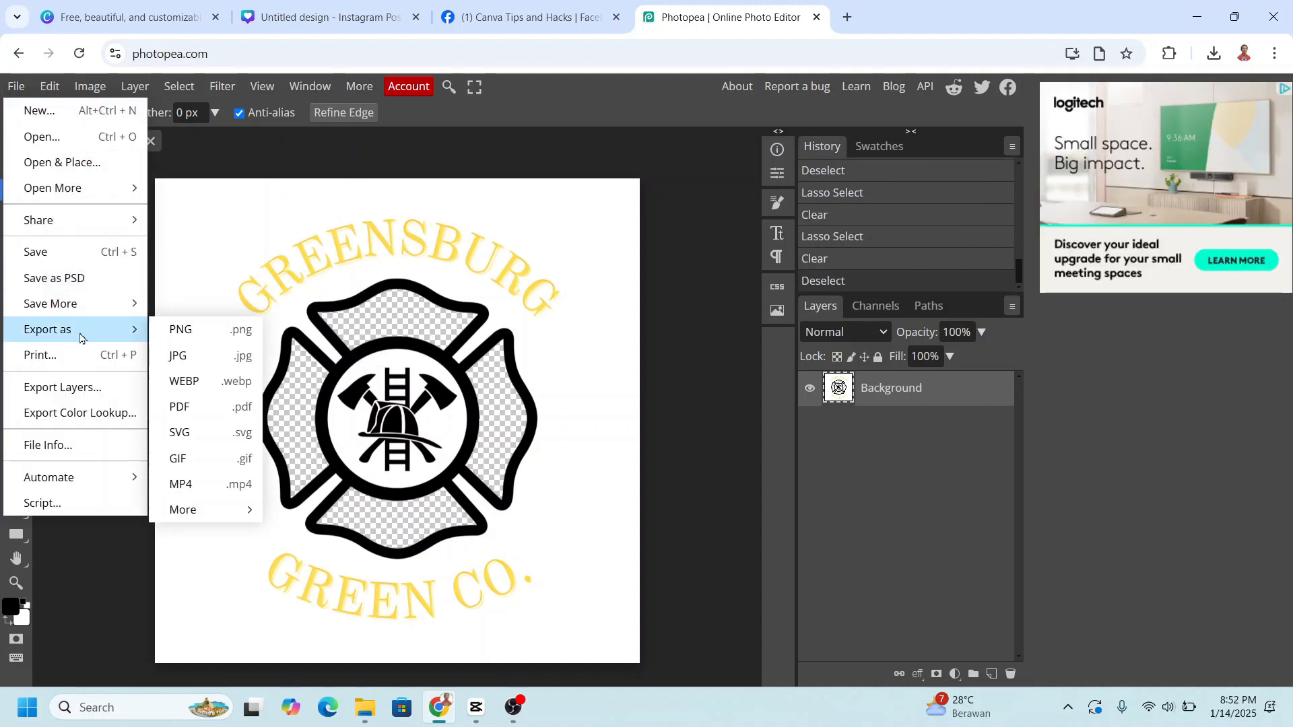
{"action": "left_click", "coordinate": [197, 330]}
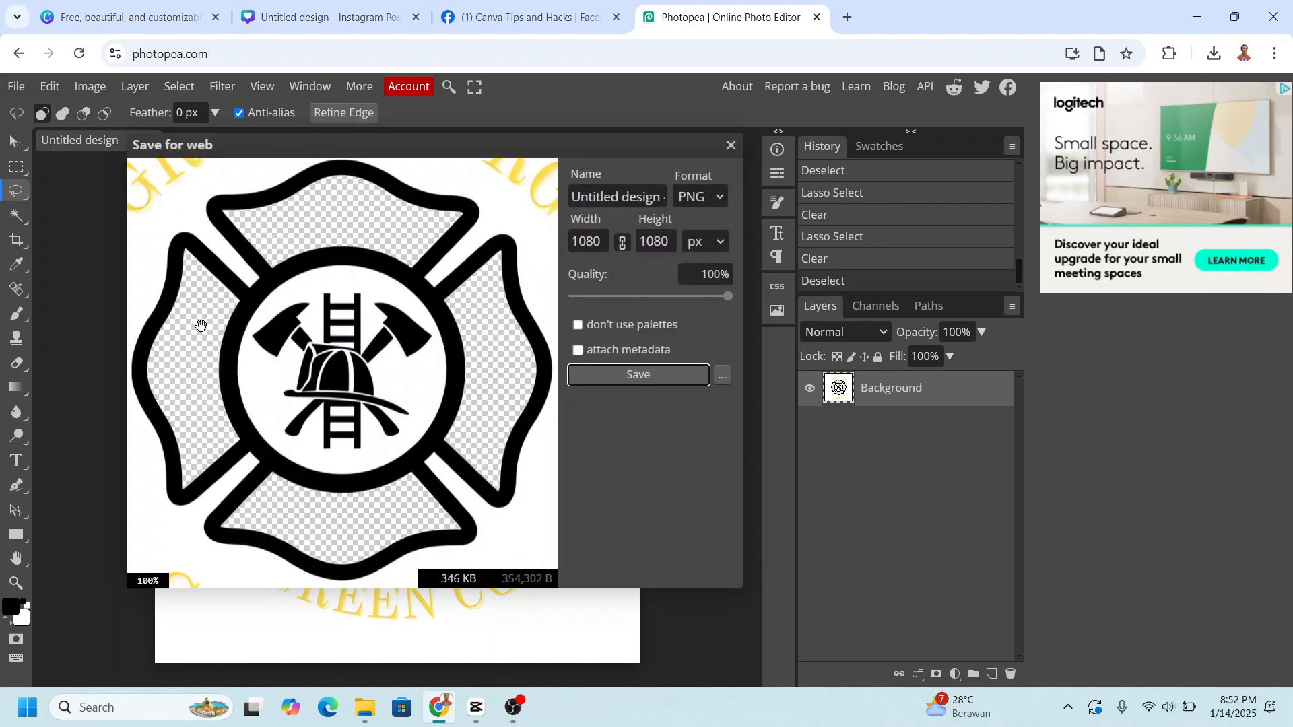
{"action": "left_click", "coordinate": [667, 381]}
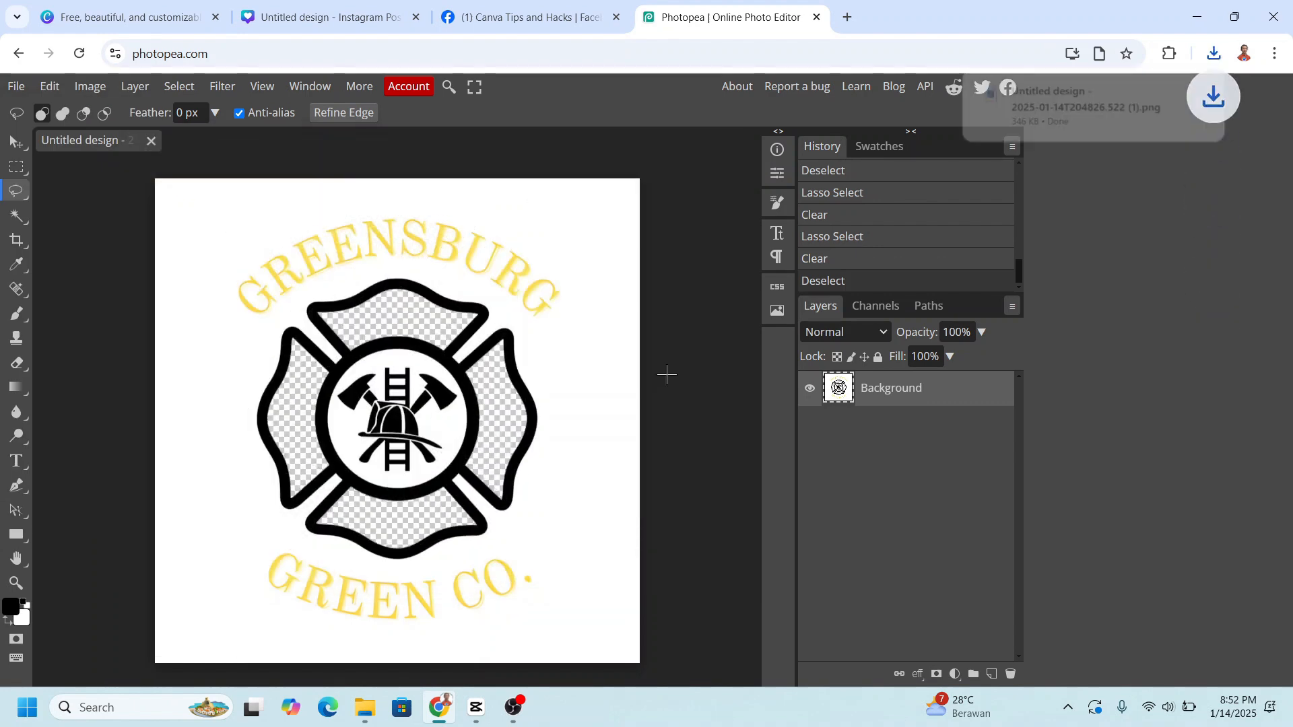
Switch to the Canva design, remove the original logo's background, and add the exported PNG enlarged to fill the page
{"action": "left_click", "coordinate": [327, 17]}
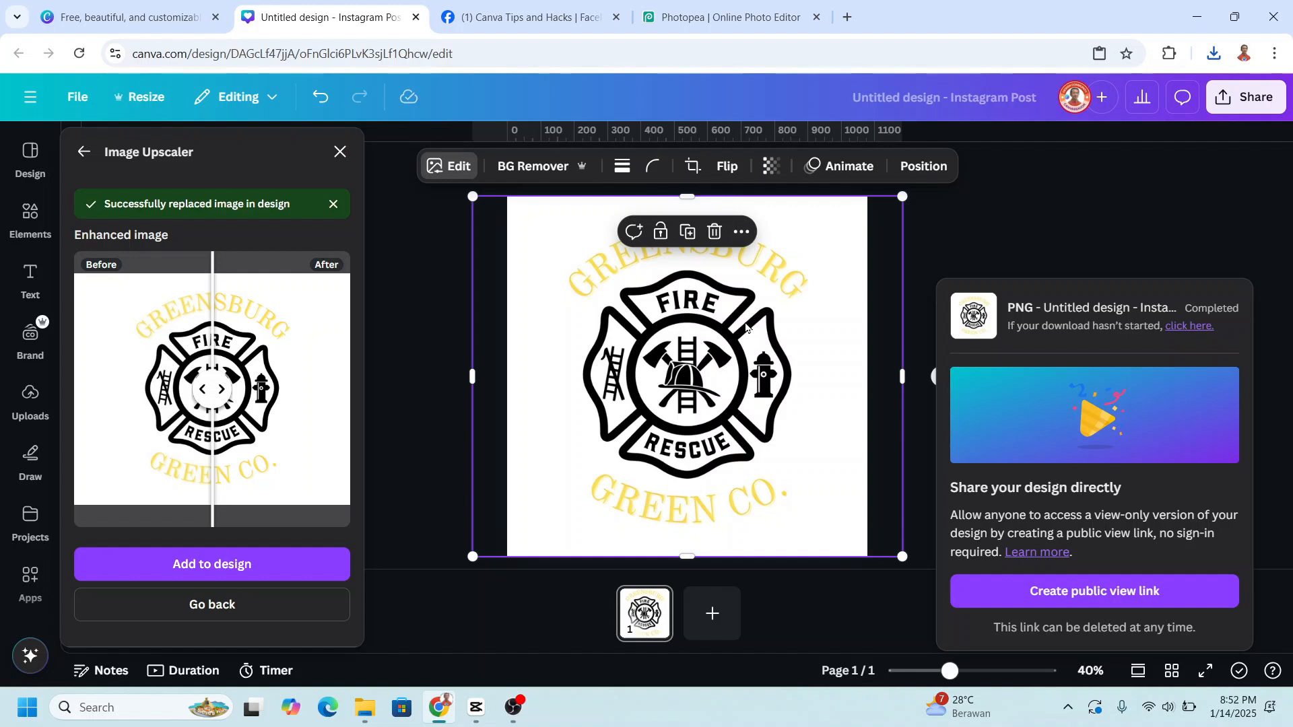
{"action": "left_click", "coordinate": [520, 165]}
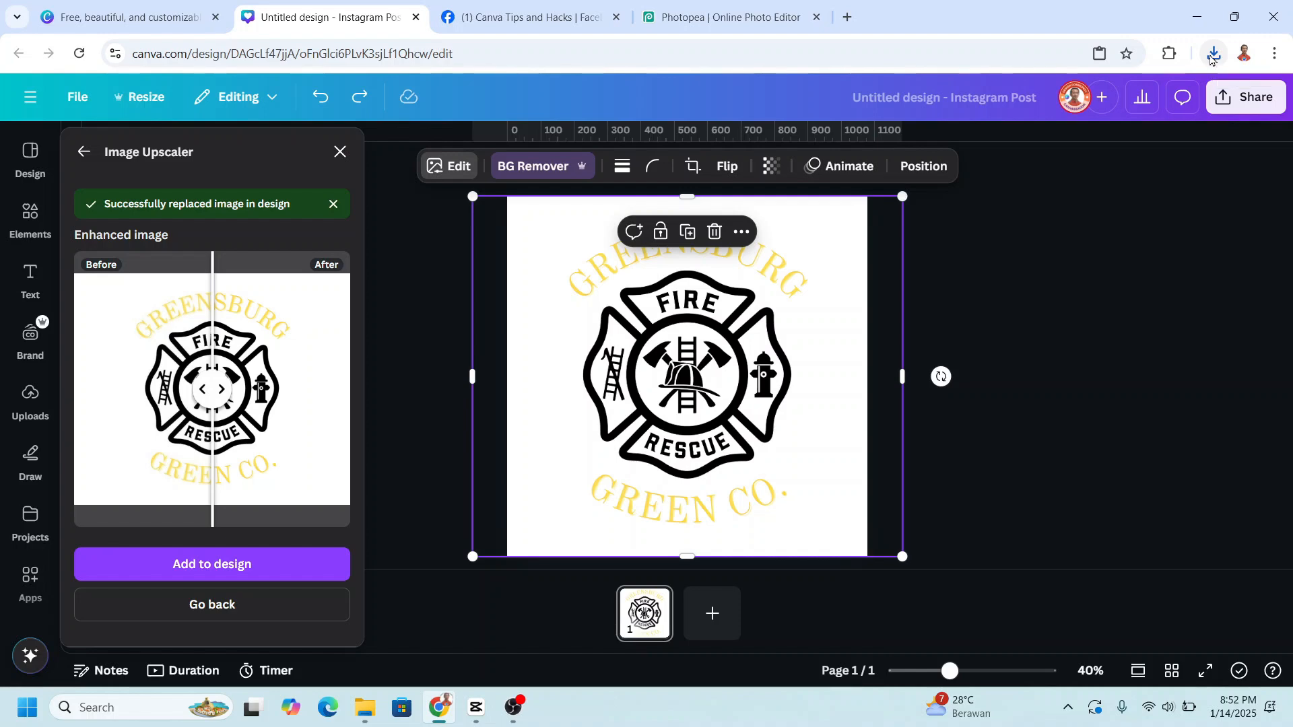
{"action": "left_click", "coordinate": [1210, 59]}
{"action": "left_click_drag", "start_coordinate": [1079, 150], "coordinate": [685, 370]}
{"action": "left_click_drag", "start_coordinate": [793, 481], "coordinate": [867, 556]}
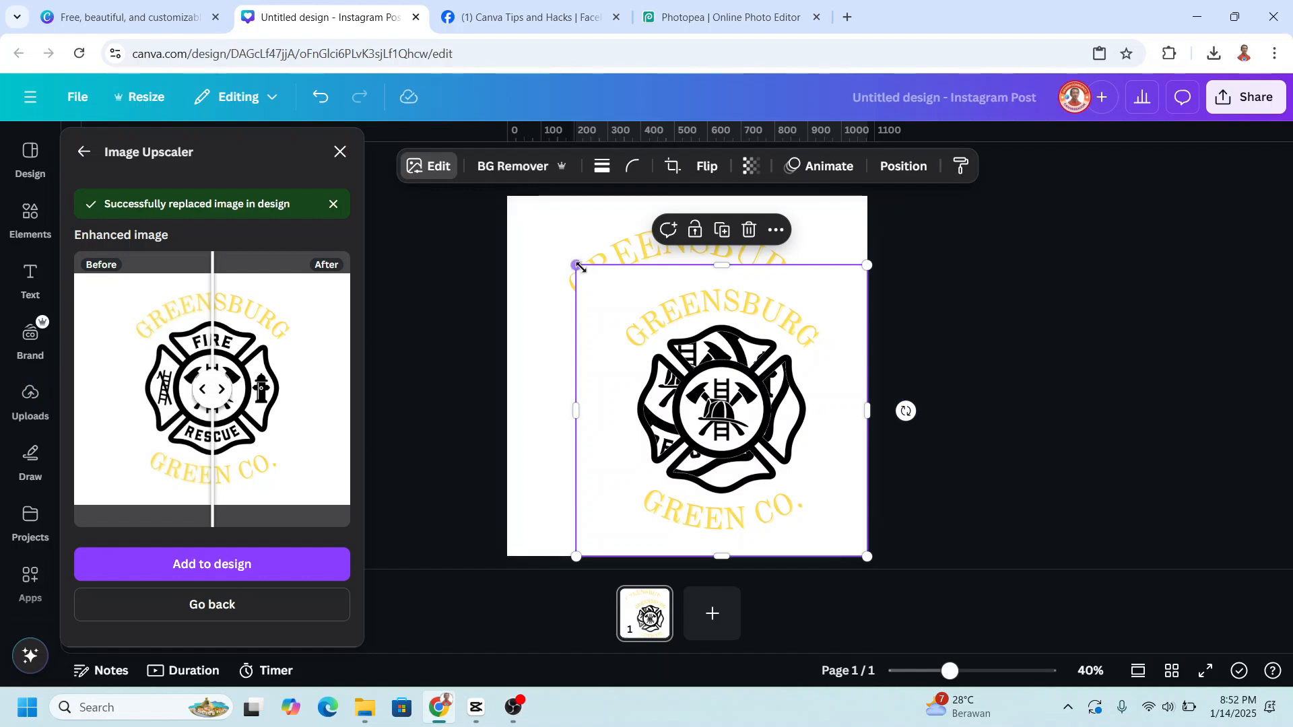
{"action": "left_click_drag", "start_coordinate": [574, 264], "coordinate": [507, 197]}
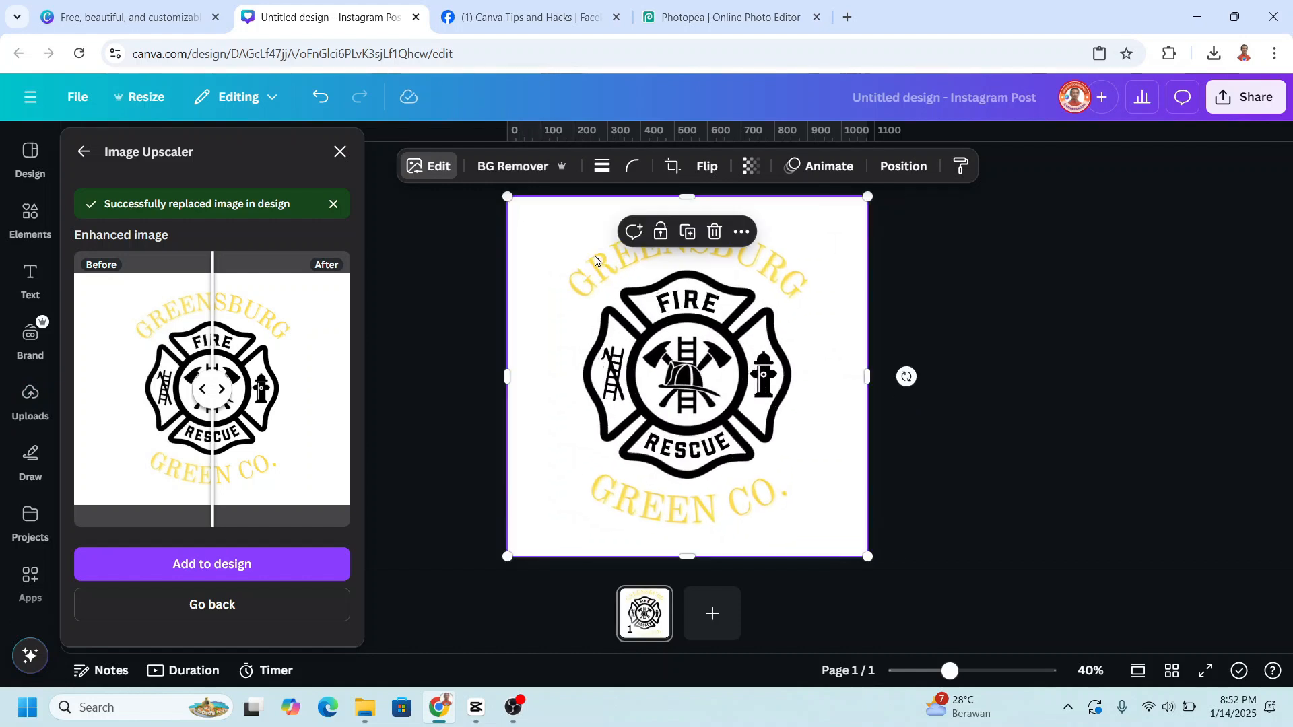
Move the cut-out PNG layer beneath the original logo layer in the stacking order
{"action": "left_click", "coordinate": [902, 166]}
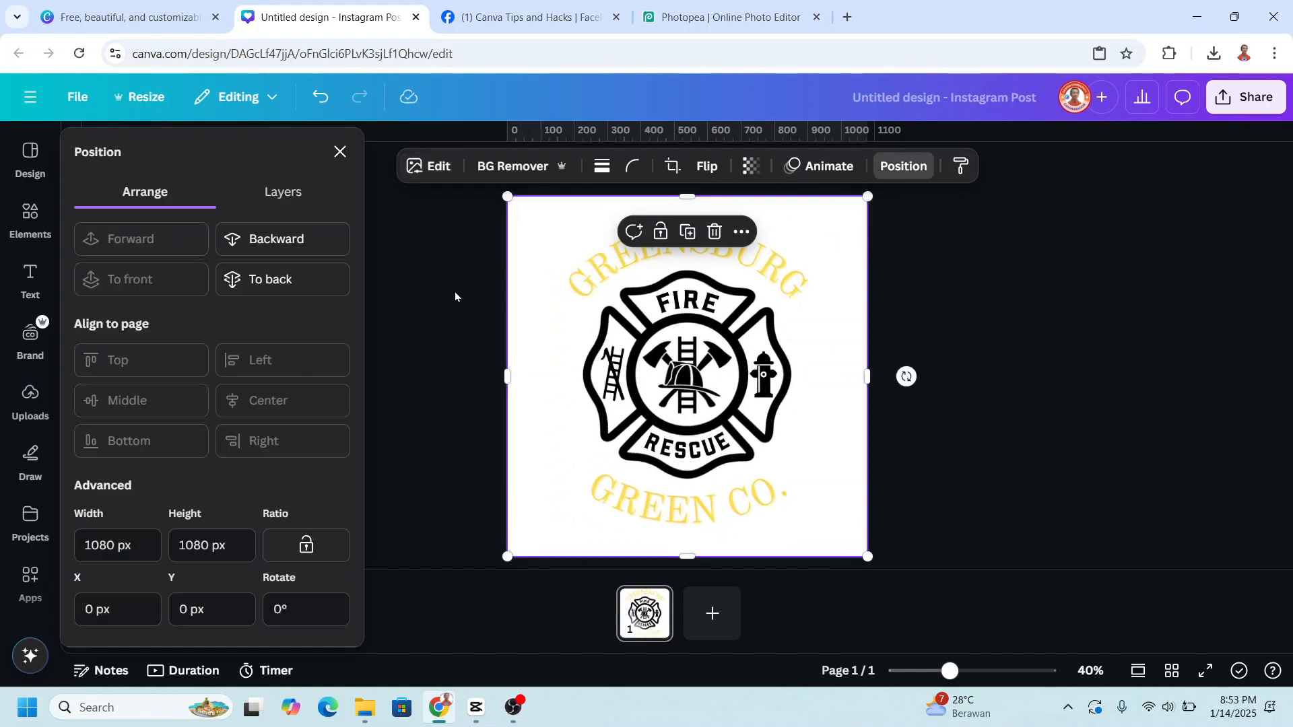
{"action": "left_click", "coordinate": [293, 195]}
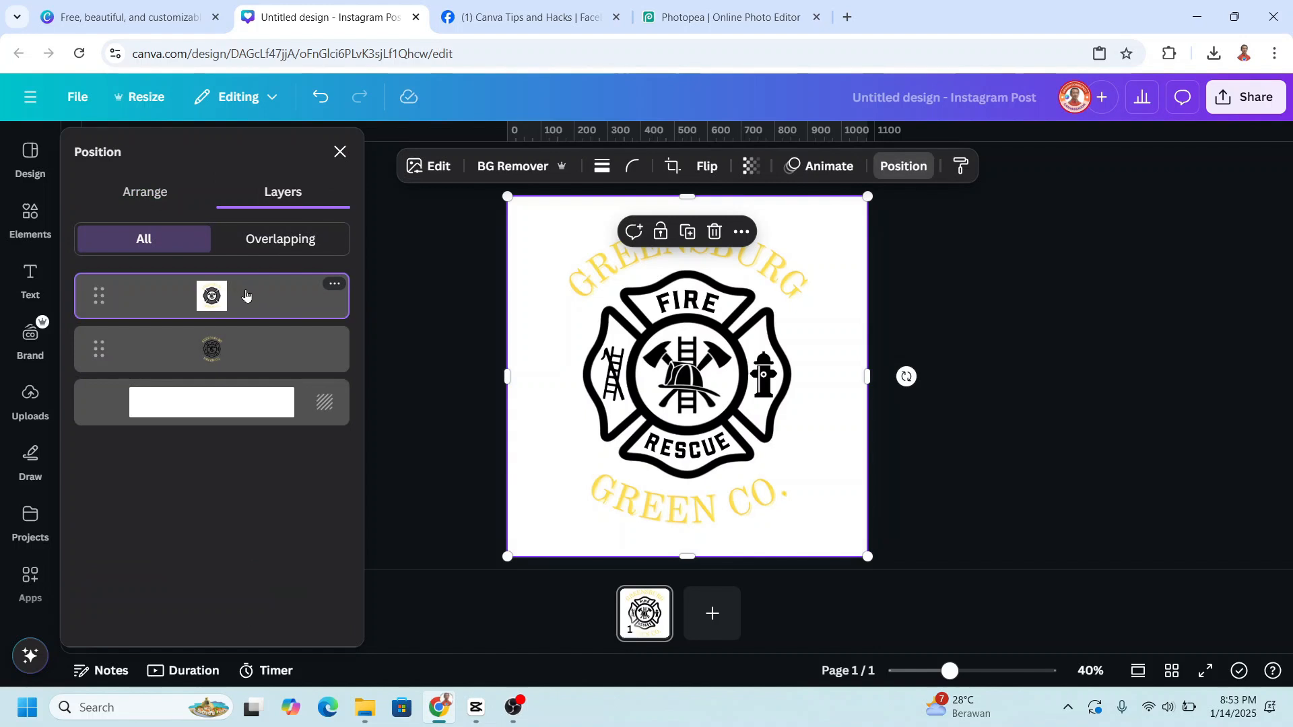
{"action": "left_click_drag", "start_coordinate": [245, 294], "coordinate": [244, 372]}
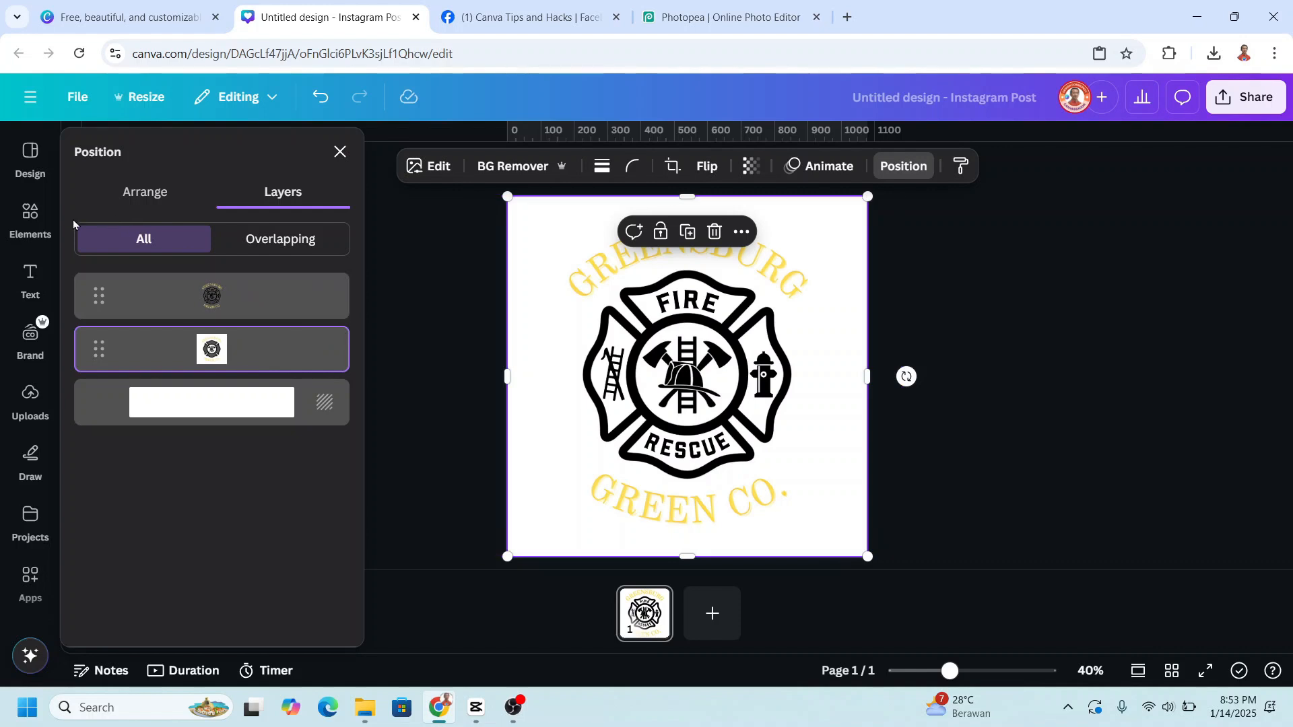
Add the USA flag graphic from the recently used elements and enlarge it to cover the whole badge
{"action": "left_click", "coordinate": [27, 213]}
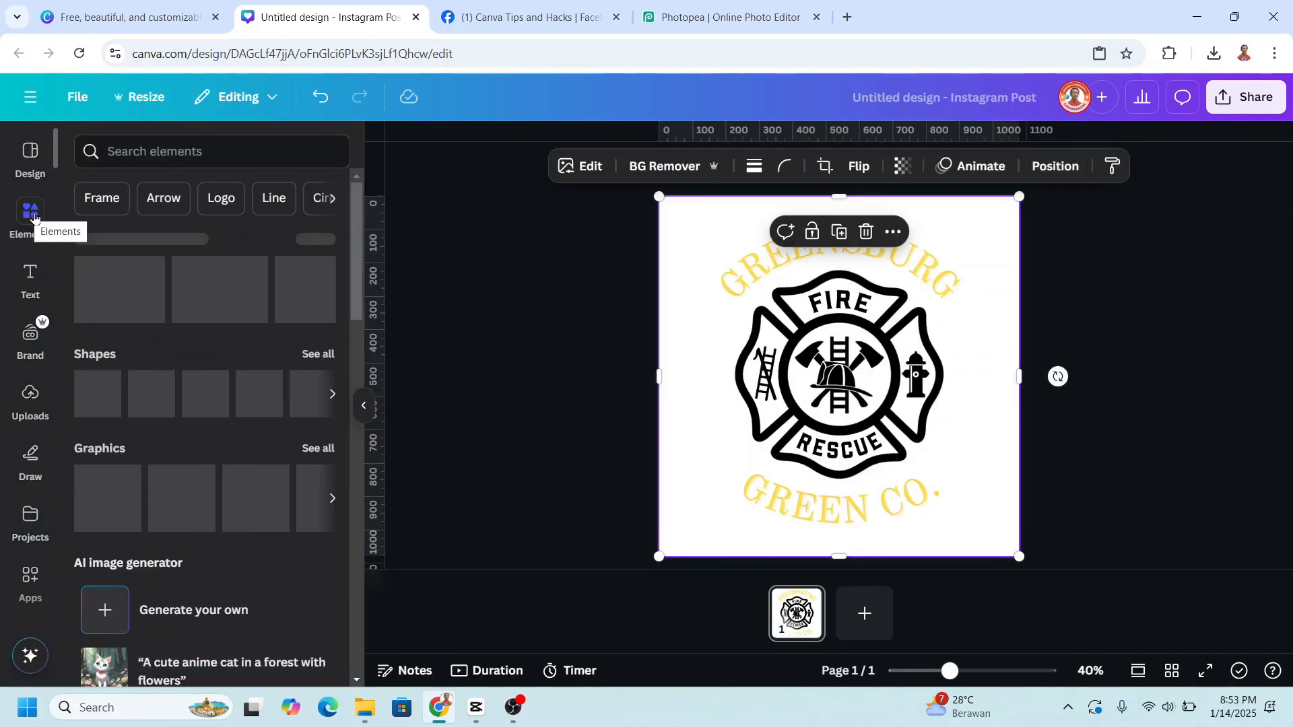
{"action": "left_click", "coordinate": [128, 273]}
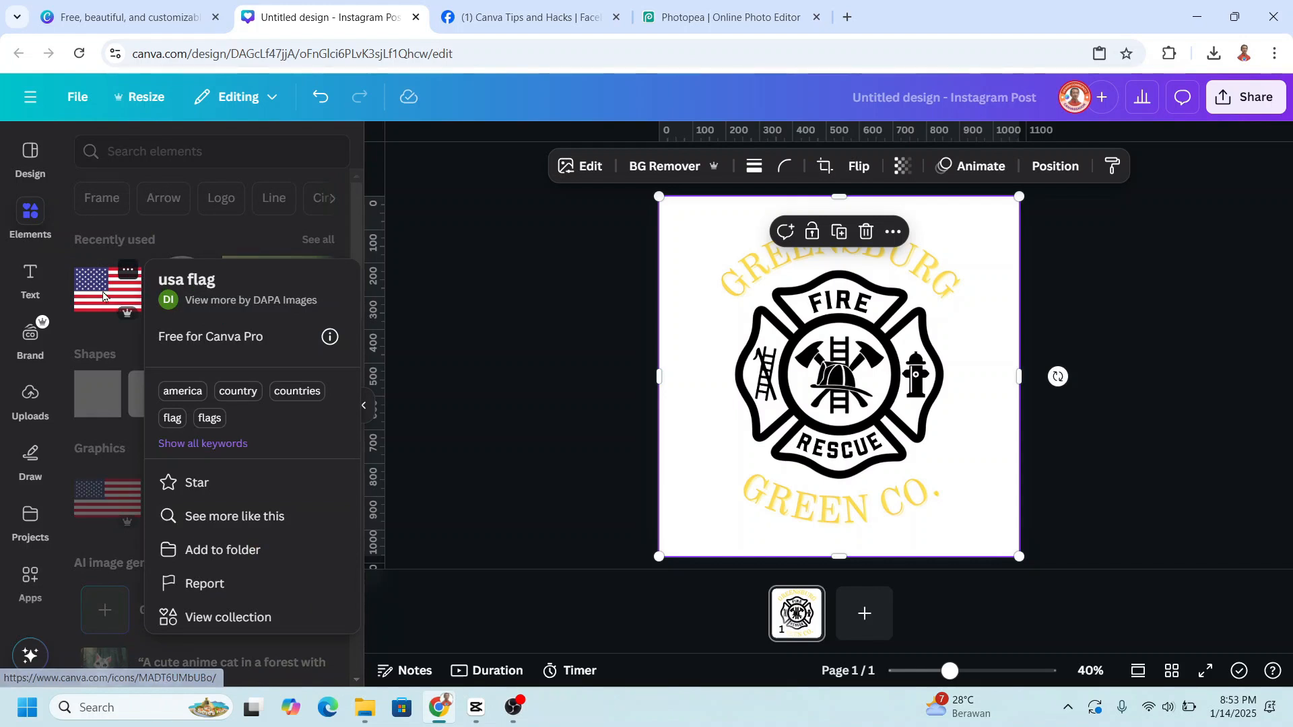
{"action": "left_click", "coordinate": [128, 272]}
{"action": "left_click", "coordinate": [105, 291]}
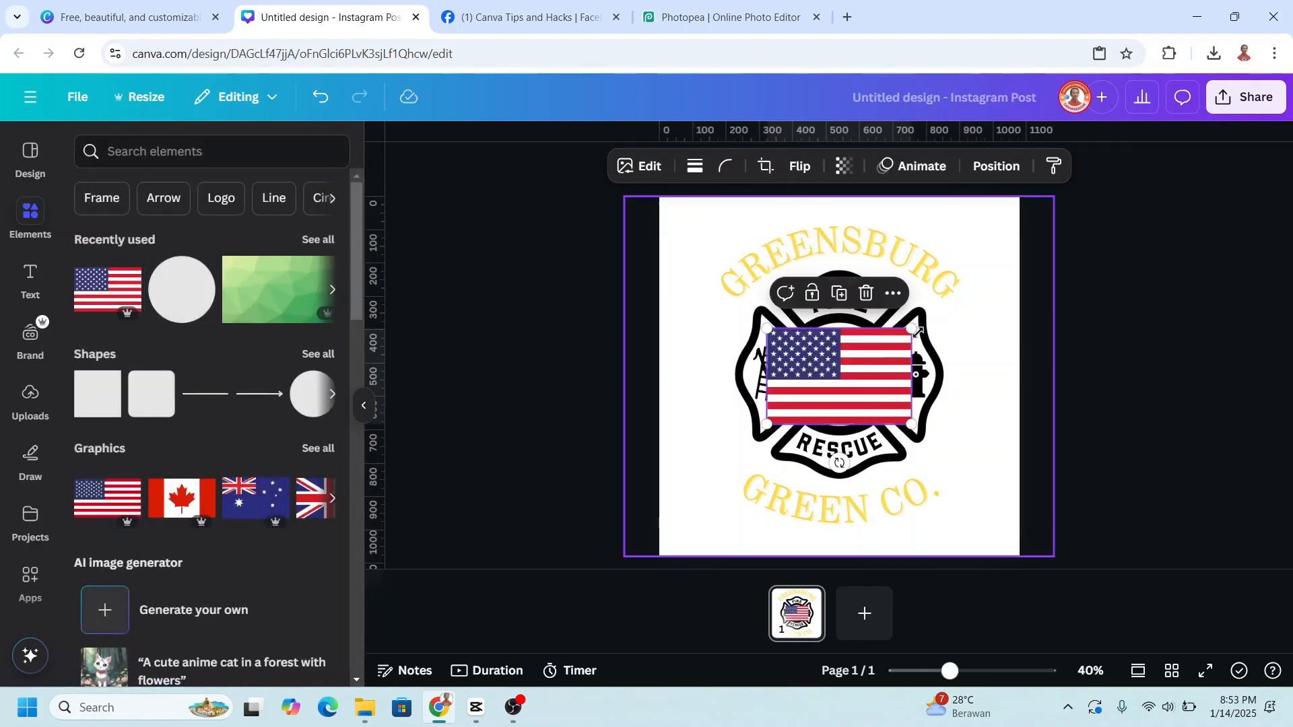
{"action": "left_click_drag", "start_coordinate": [917, 331], "coordinate": [997, 291]}
{"action": "left_click_drag", "start_coordinate": [767, 425], "coordinate": [690, 475]}
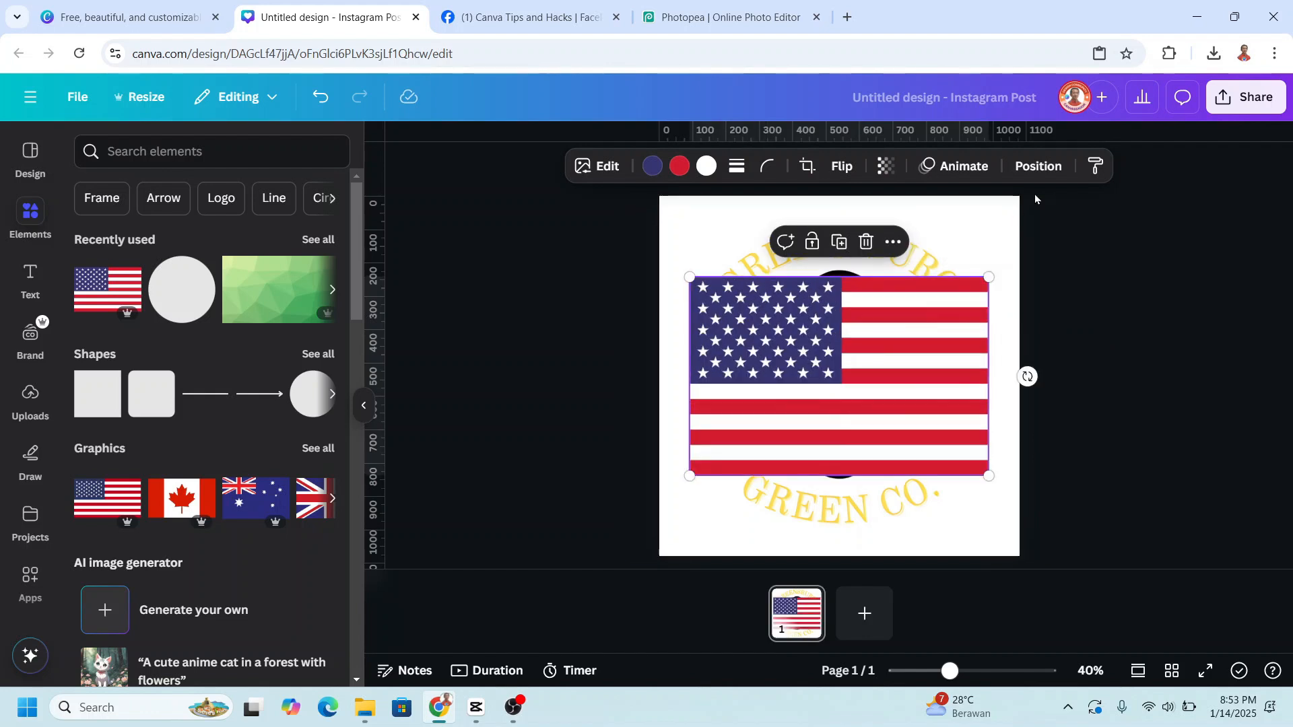
Move the flag layer beneath both logo layers, just above the page background
{"action": "left_click", "coordinate": [1038, 166]}
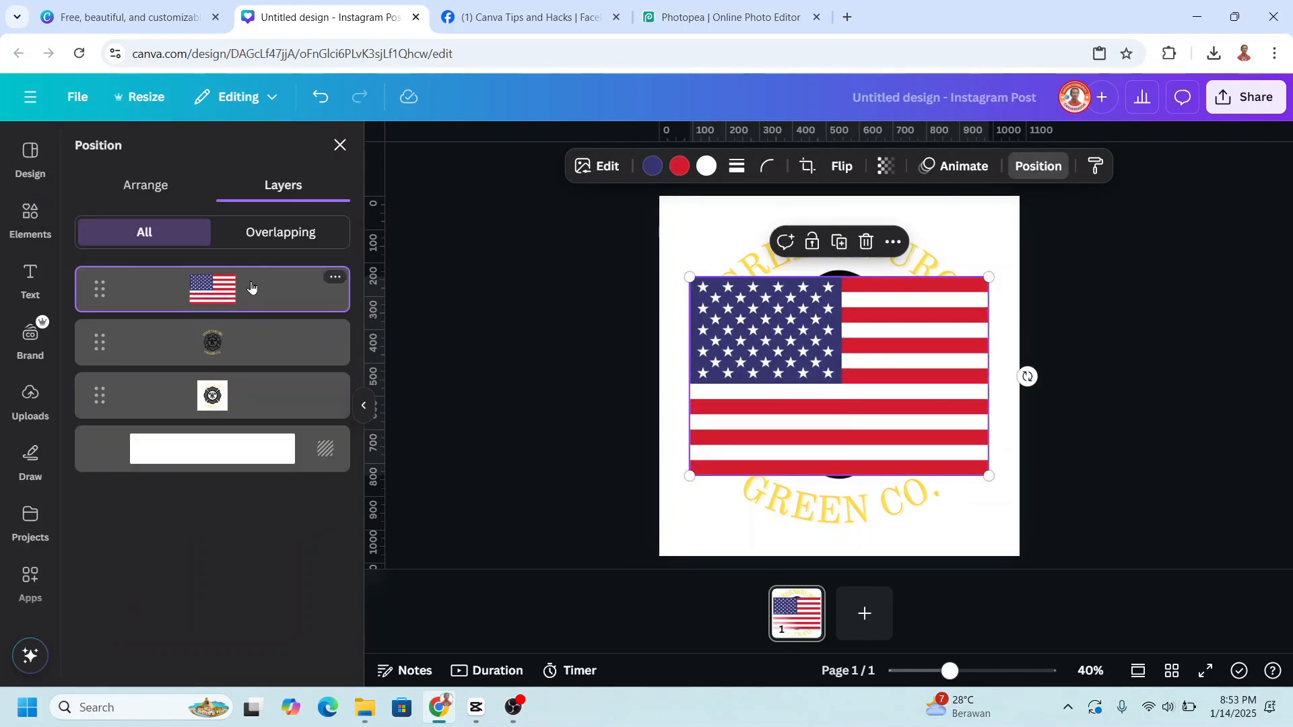
{"action": "left_click_drag", "start_coordinate": [246, 308], "coordinate": [244, 419]}
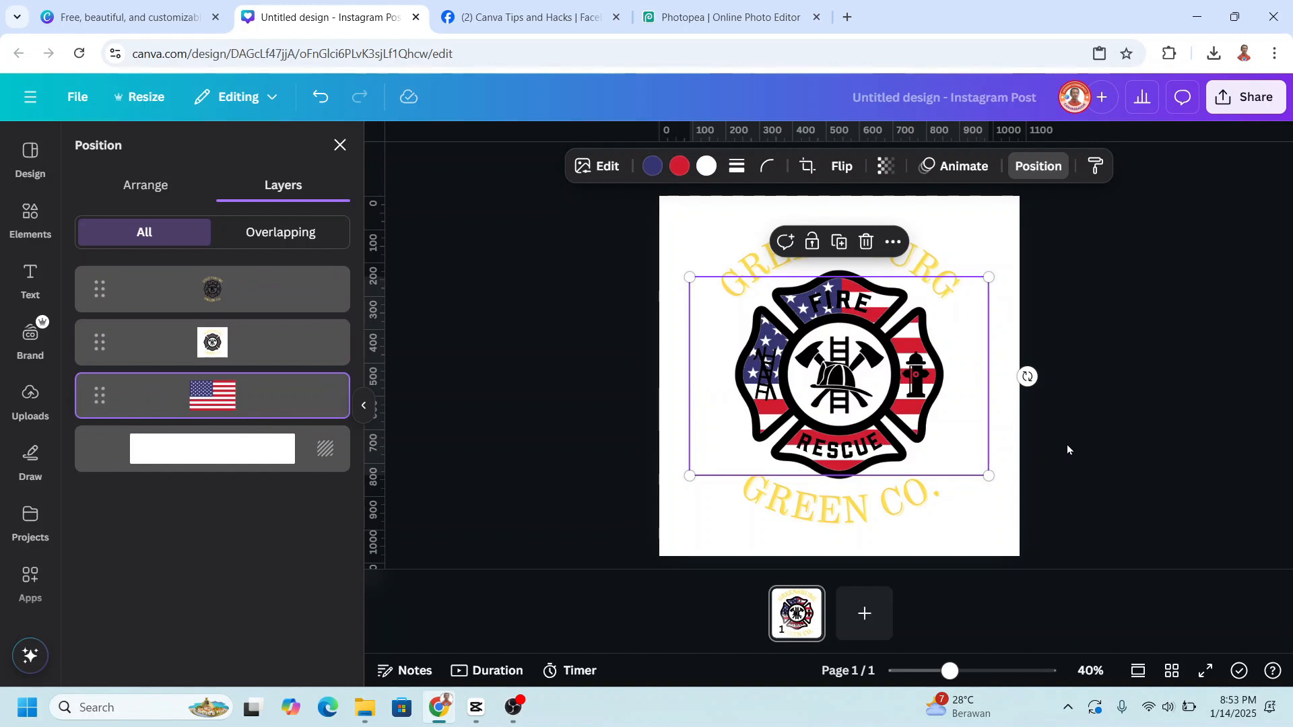
{"action": "left_click", "coordinate": [1021, 479]}
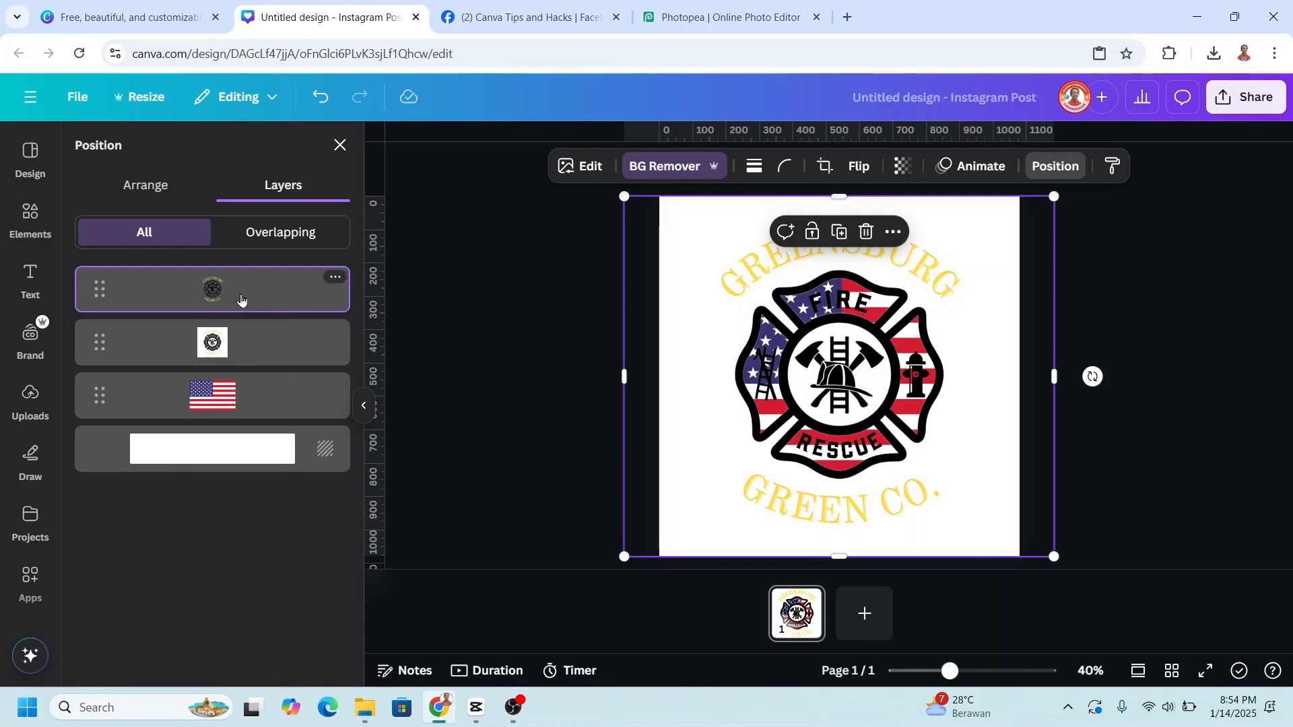
Give the original logo layer on top an Outline shadow in white (#FFFFFF) with size 5
{"action": "left_click", "coordinate": [590, 168]}
{"action": "scroll", "coordinate": [247, 485], "scroll_direction": "down", "scroll_amount": 2}
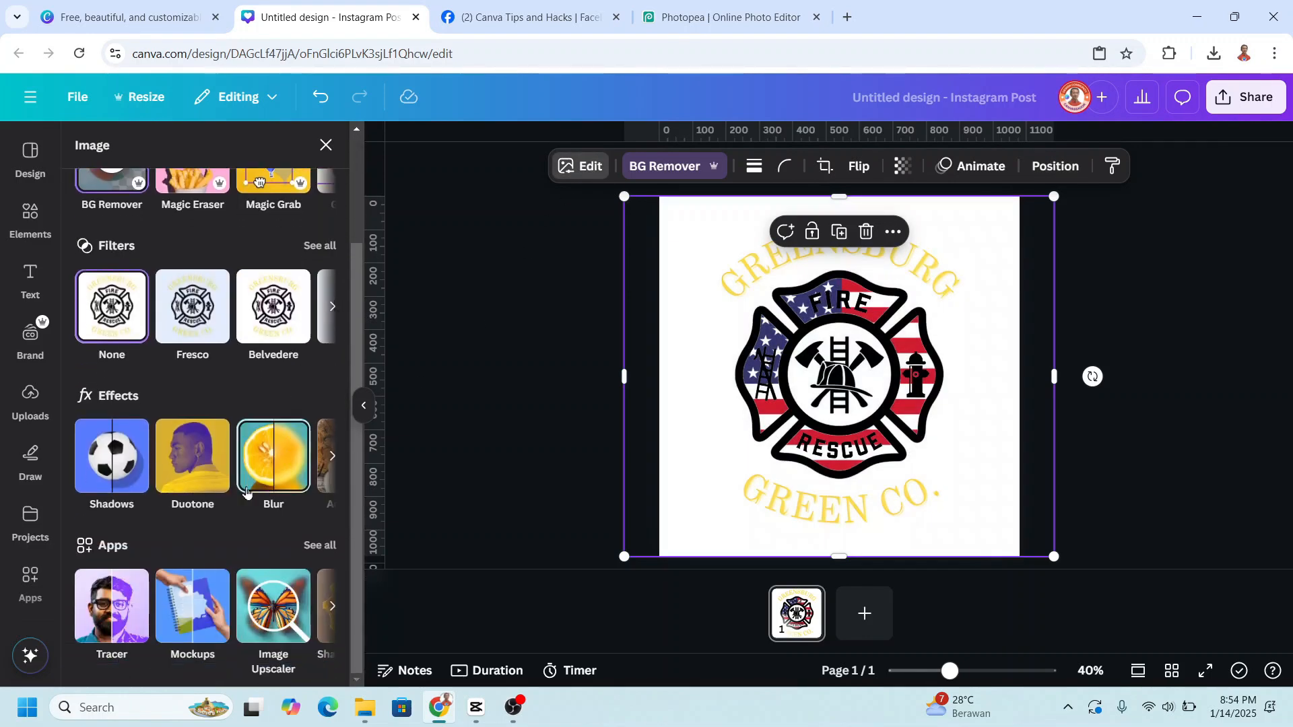
{"action": "left_click", "coordinate": [121, 465]}
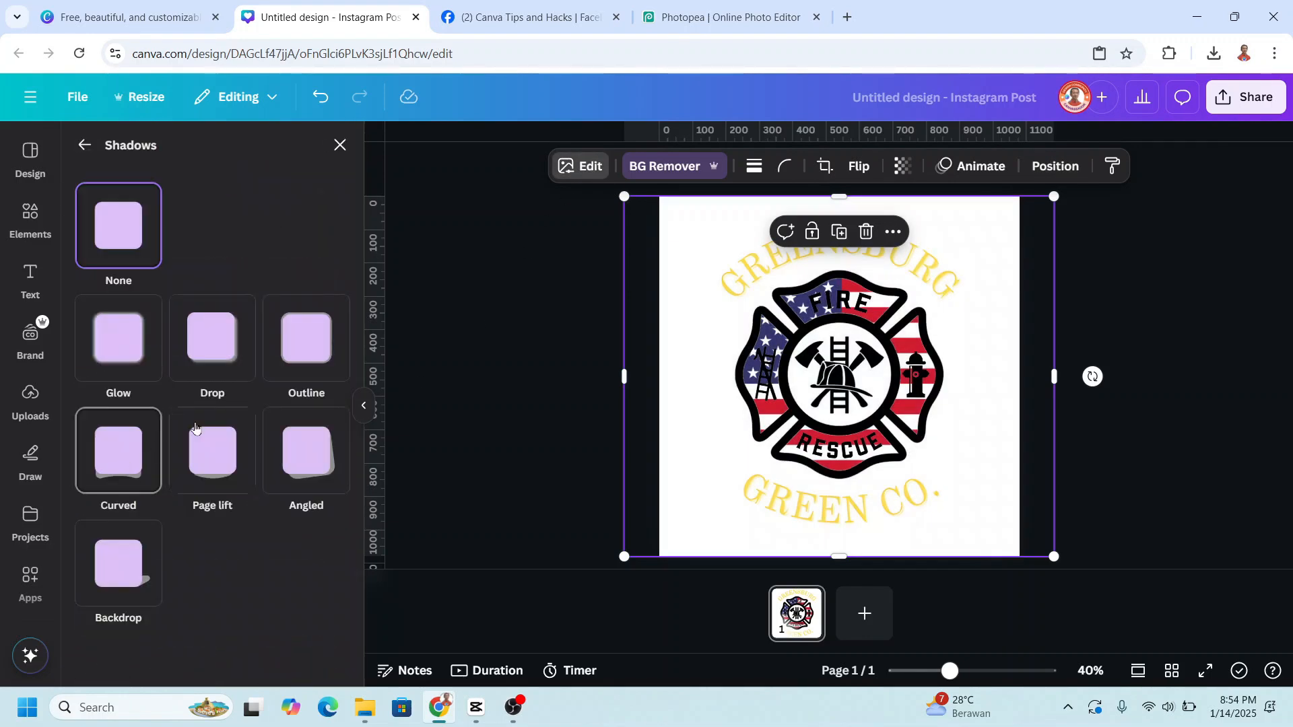
{"action": "left_click", "coordinate": [312, 339]}
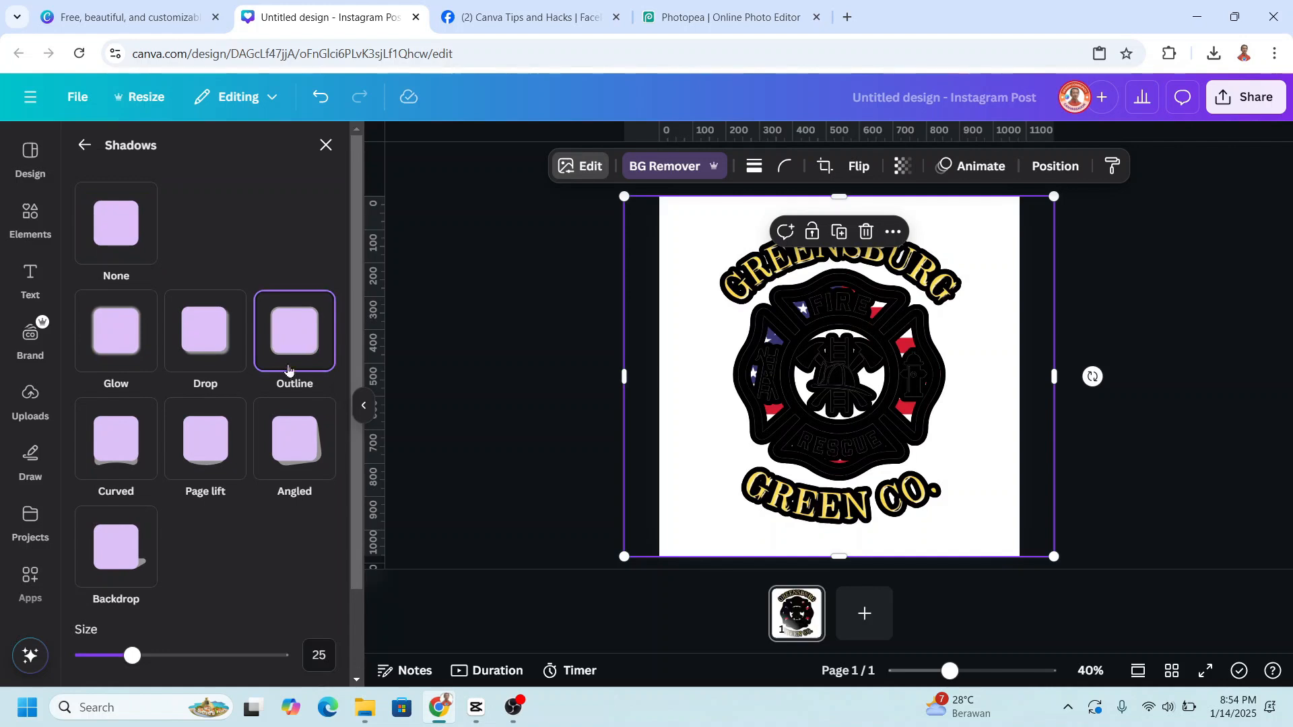
{"action": "scroll", "coordinate": [288, 370], "scroll_direction": "down", "scroll_amount": 2}
{"action": "left_click", "coordinate": [324, 596]}
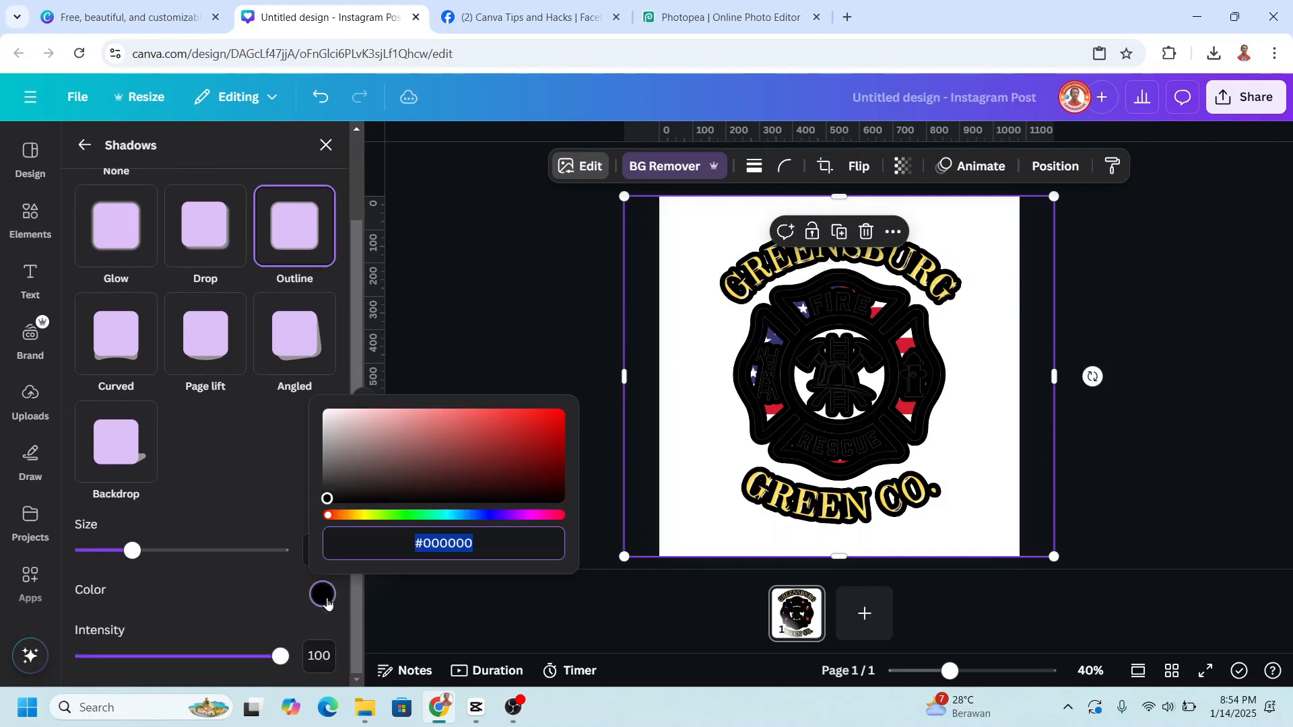
{"action": "left_click_drag", "start_coordinate": [364, 465], "coordinate": [325, 409]}
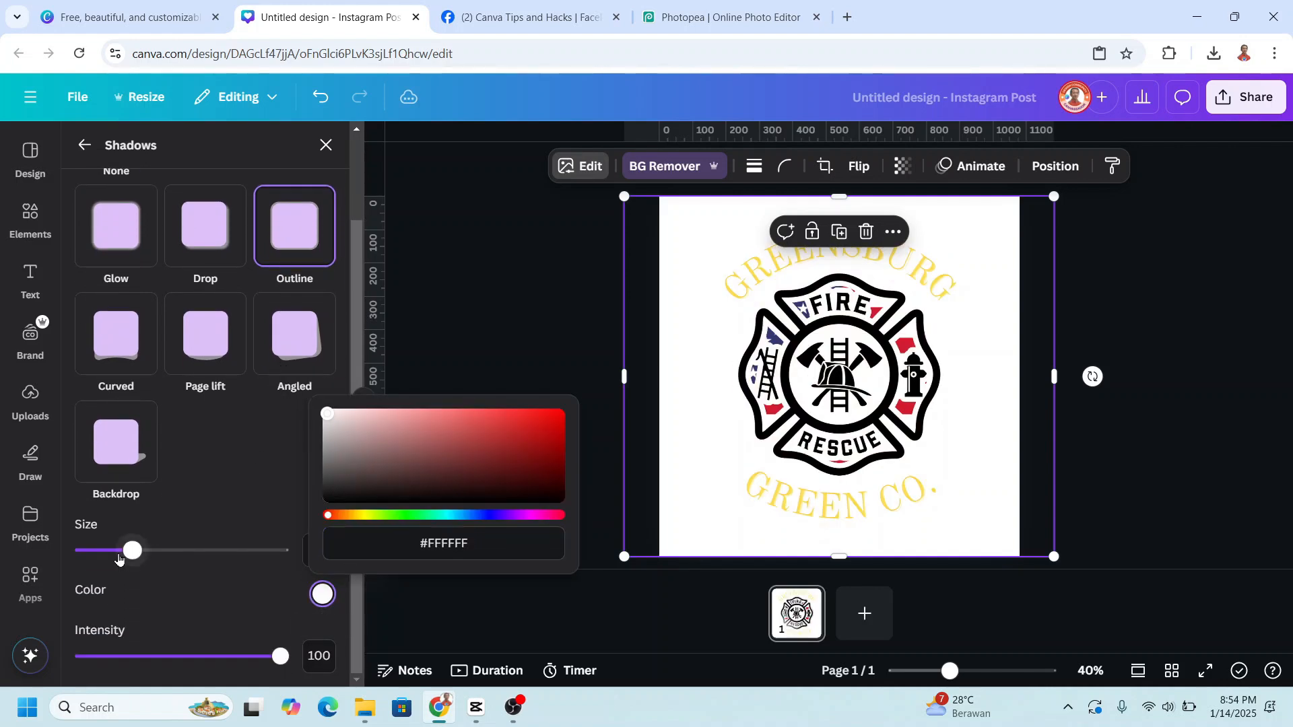
{"action": "left_click_drag", "start_coordinate": [132, 551], "coordinate": [92, 569]}
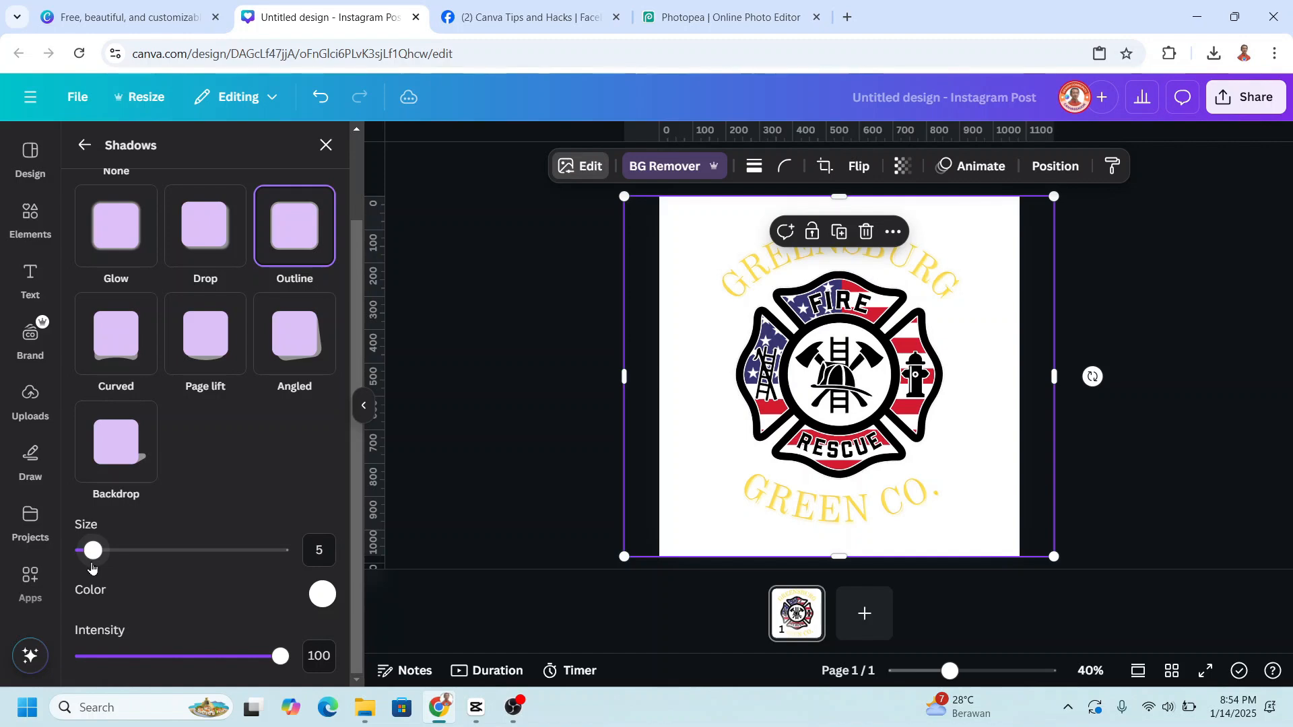
{"action": "left_click", "coordinate": [1177, 458]}
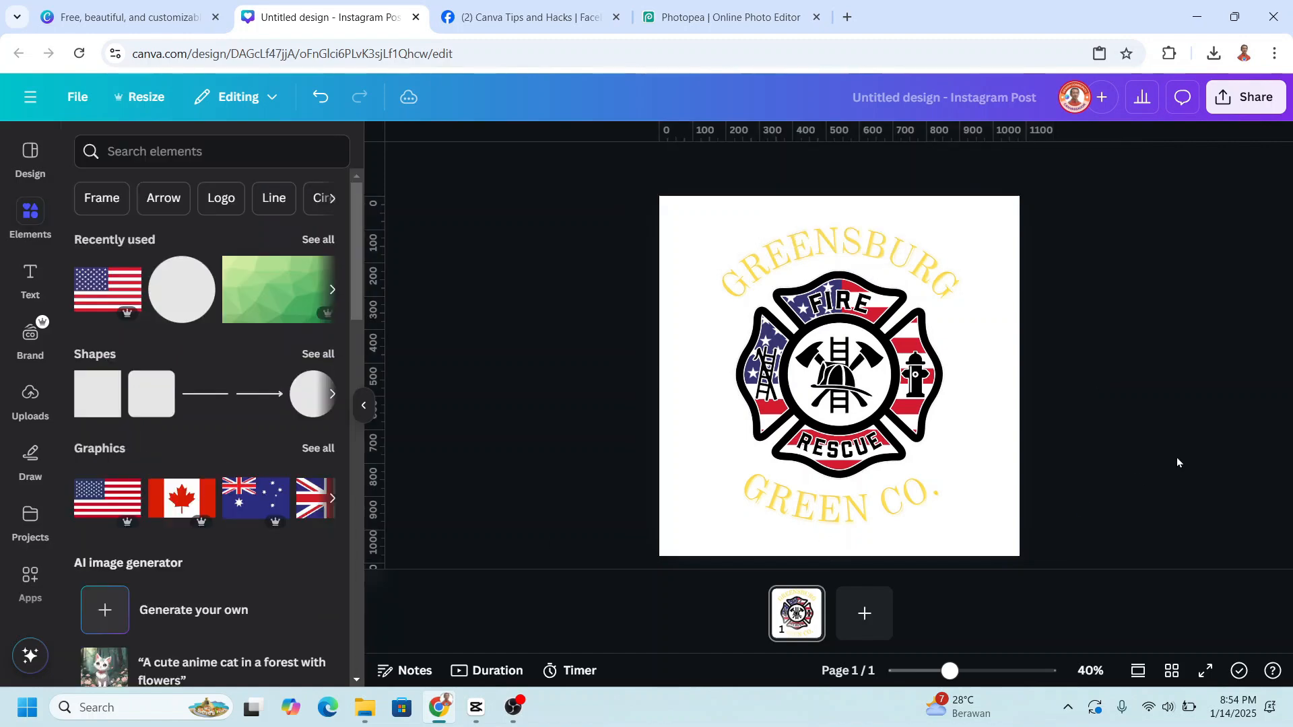